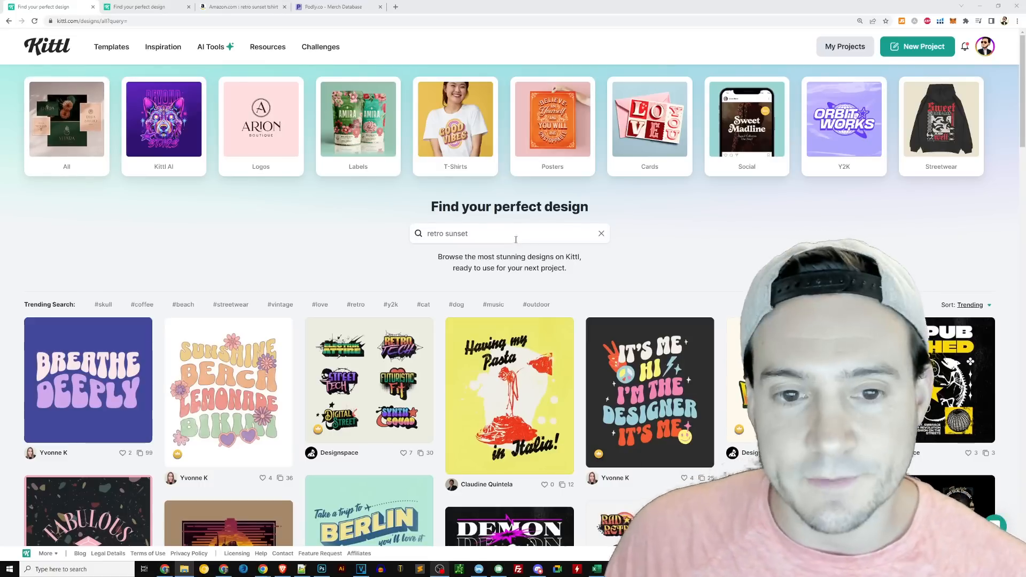
Browse the Kittl design templates for retro sunset ideas and preview the 6 Summer Beach Graphic Logo design
{"action": "left_click_drag", "start_coordinate": [514, 237], "coordinate": [415, 239]}
{"action": "scroll", "coordinate": [858, 186], "scroll_direction": "down", "scroll_amount": 5}
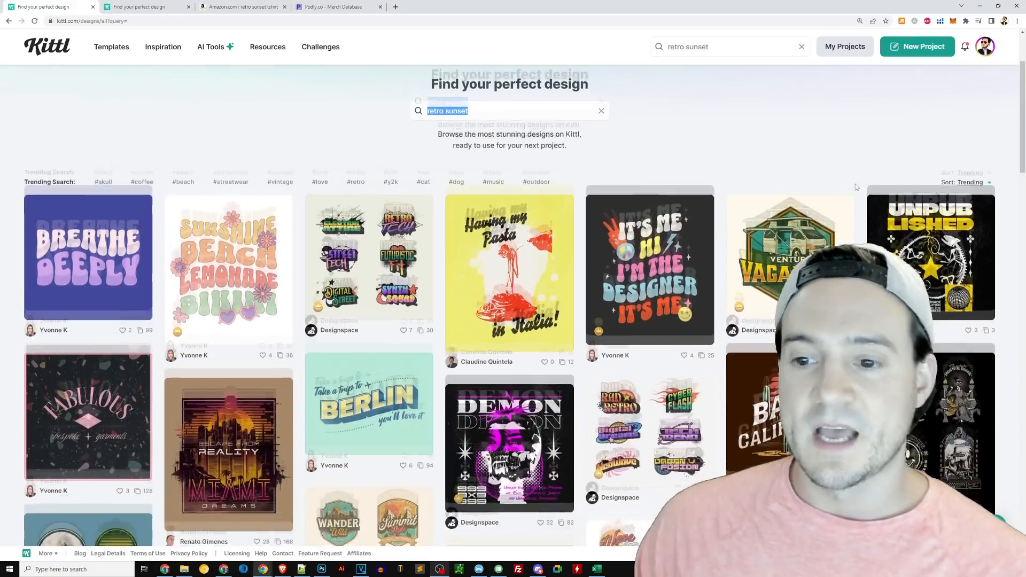
{"action": "scroll", "coordinate": [842, 183], "scroll_direction": "down", "scroll_amount": 12}
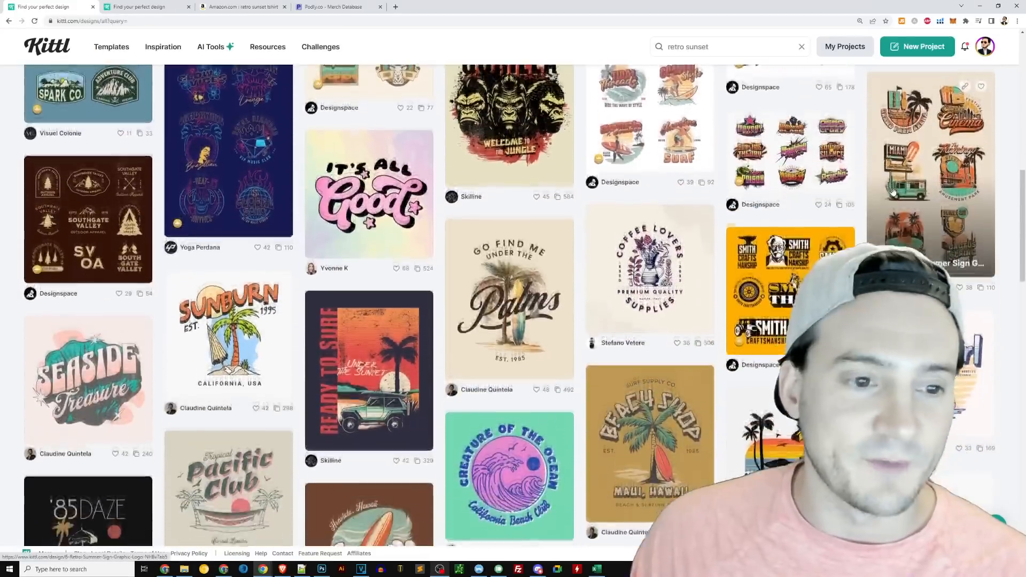
{"action": "scroll", "coordinate": [909, 200], "scroll_direction": "down", "scroll_amount": 7}
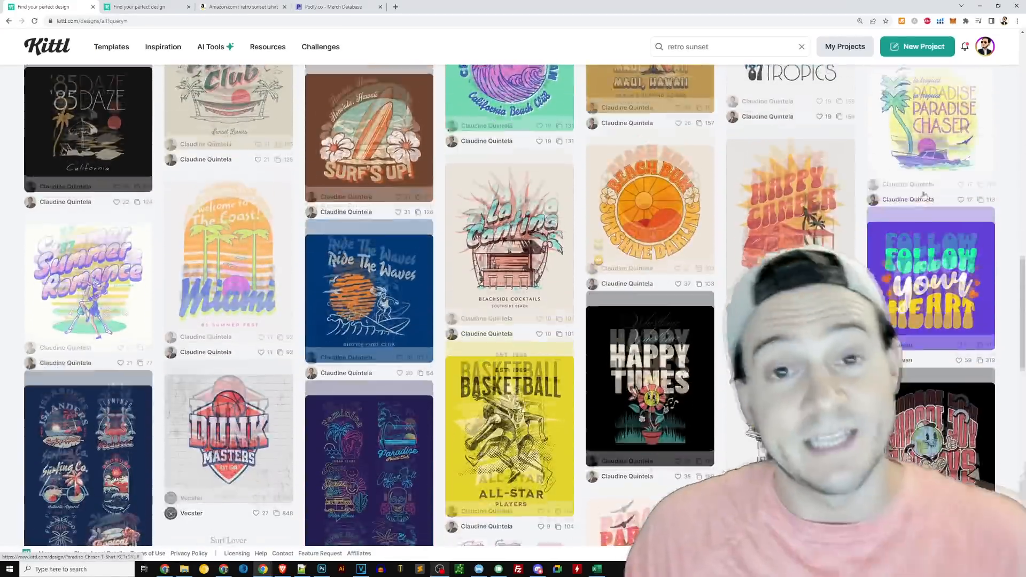
{"action": "scroll", "coordinate": [919, 197], "scroll_direction": "down", "scroll_amount": 4}
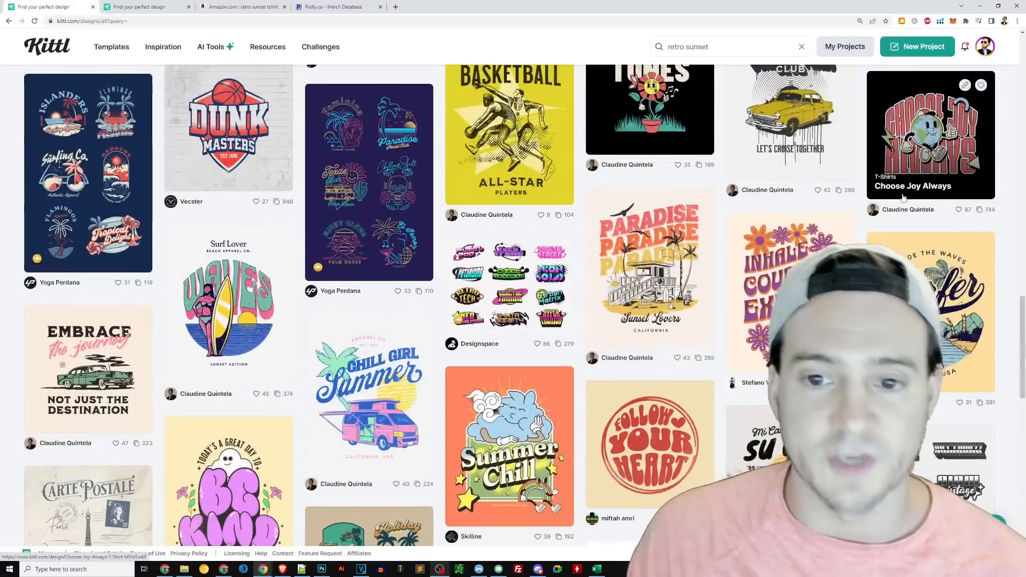
{"action": "scroll", "coordinate": [909, 200], "scroll_direction": "down", "scroll_amount": 9}
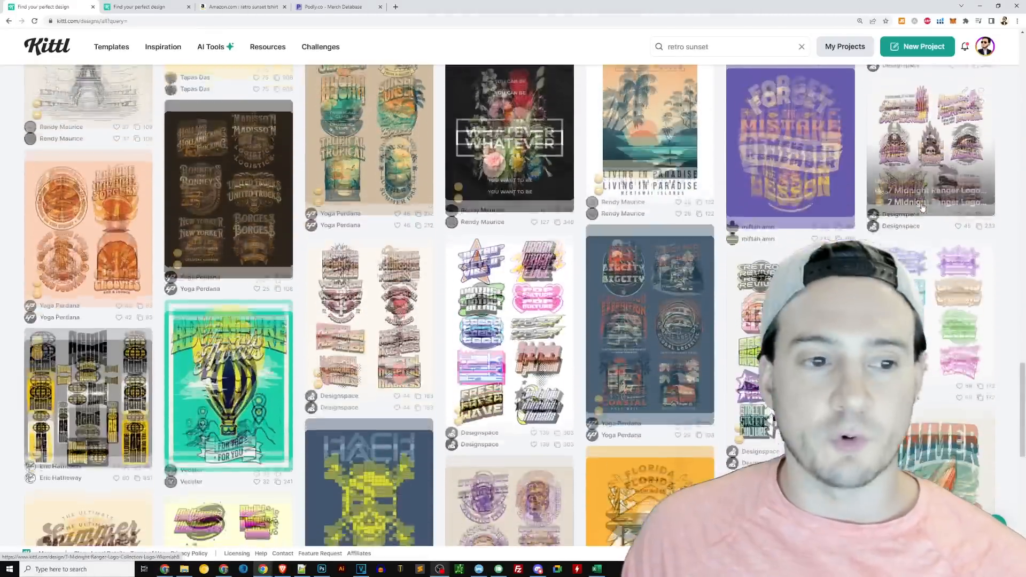
{"action": "scroll", "coordinate": [919, 206], "scroll_direction": "up", "scroll_amount": 3}
{"action": "left_click", "coordinate": [428, 192]}
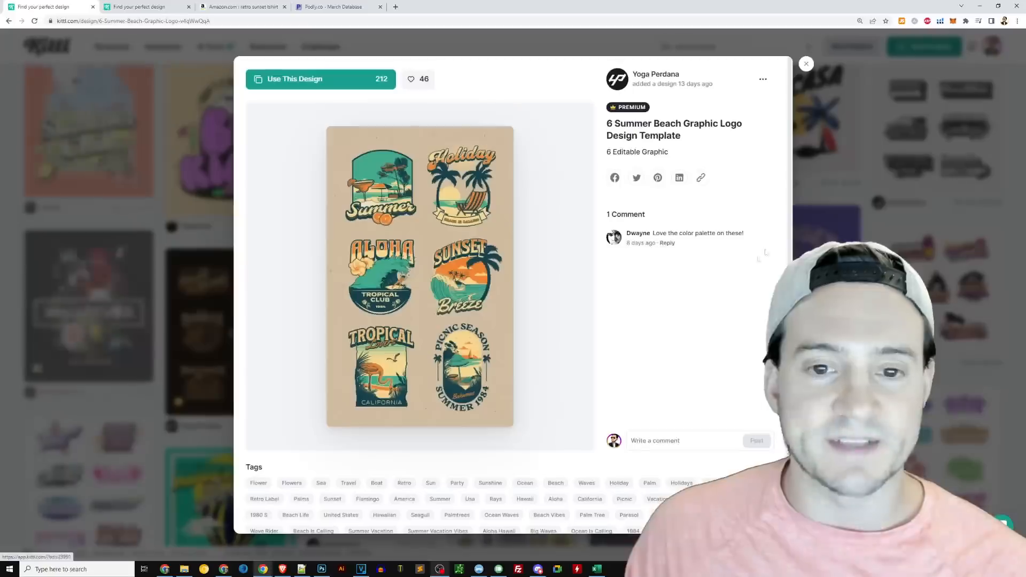
{"action": "left_click", "coordinate": [938, 297]}
{"action": "scroll", "coordinate": [919, 273], "scroll_direction": "down", "scroll_amount": 10}
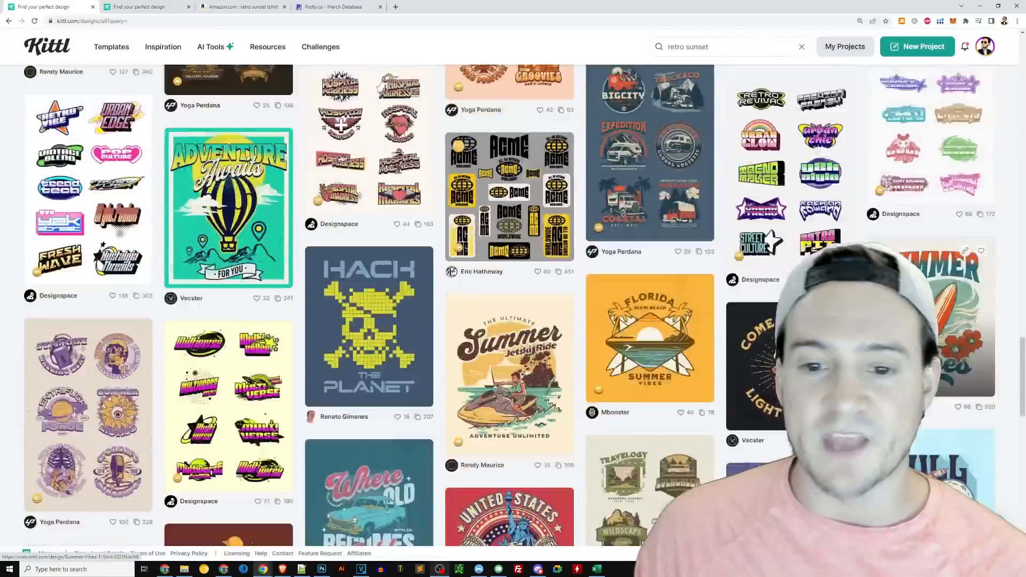
{"action": "scroll", "coordinate": [910, 258], "scroll_direction": "down", "scroll_amount": 10}
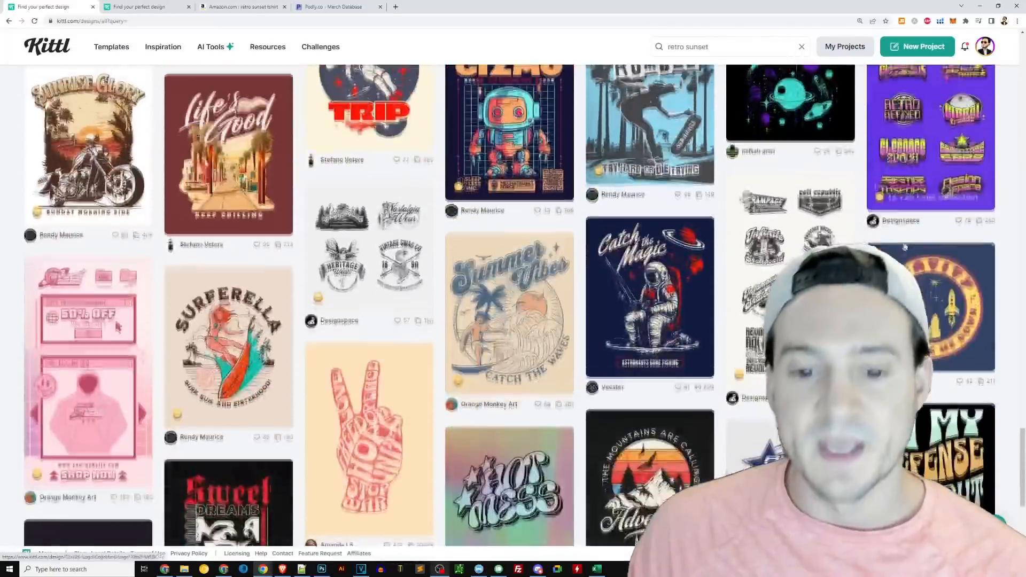
{"action": "scroll", "coordinate": [897, 245], "scroll_direction": "down", "scroll_amount": 3}
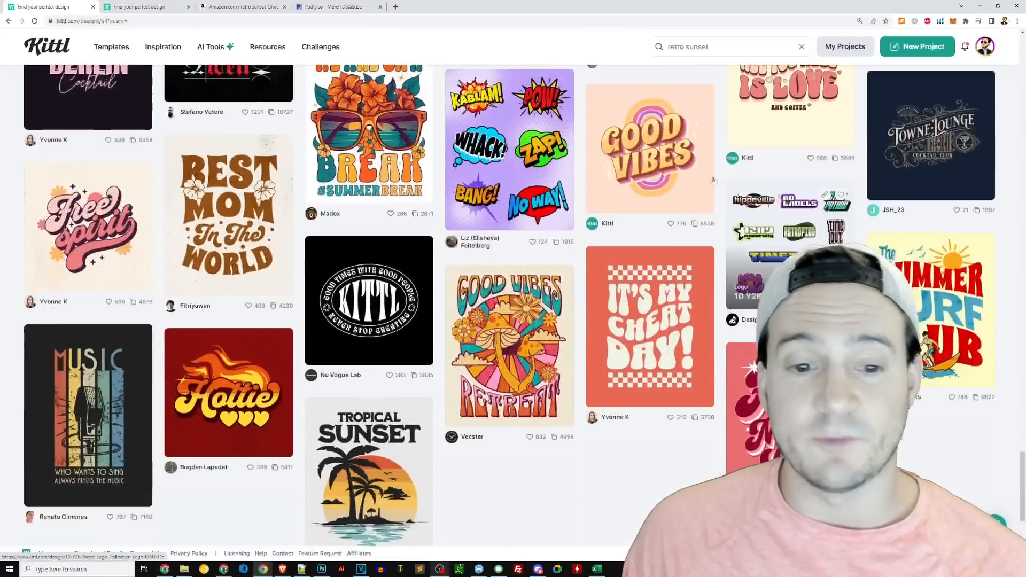
Open the Wave Patrol T-Shirt design template in the Kittl editor
{"action": "left_click", "coordinate": [139, 6]}
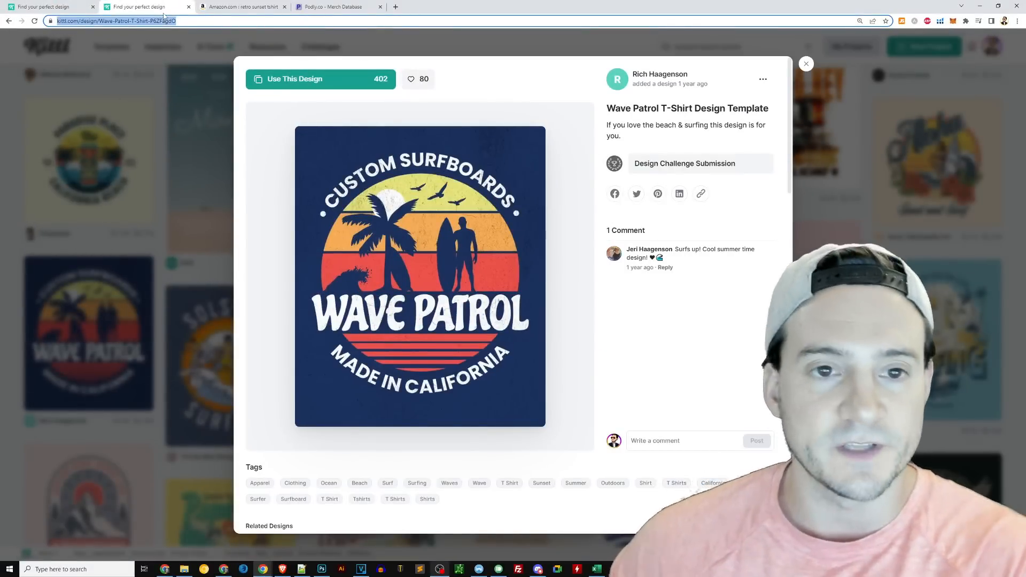
{"action": "left_click", "coordinate": [327, 79]}
{"action": "left_click", "coordinate": [238, 10]}
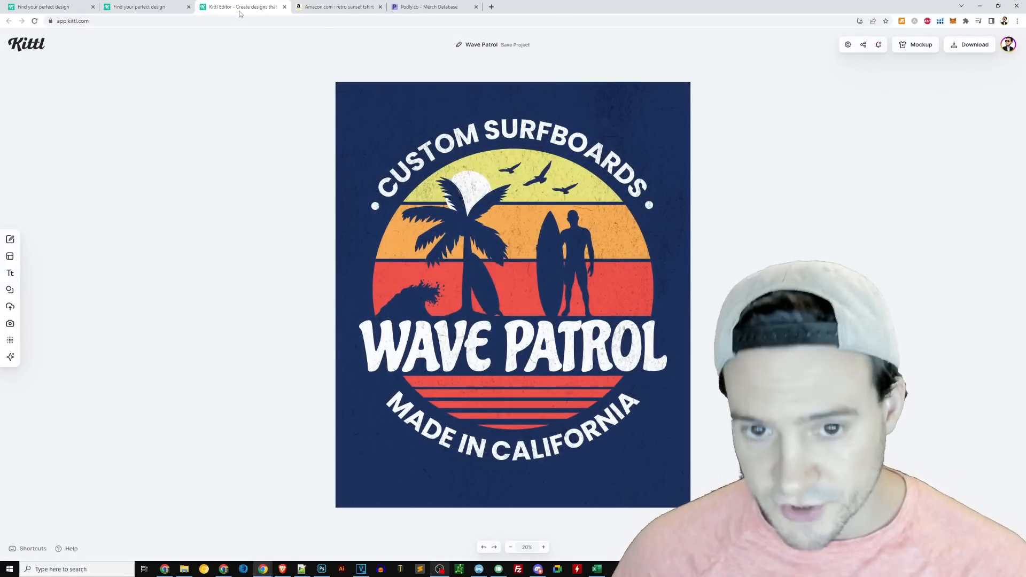
Delete the birds, white sun, palm tree, surfer and wave from the sunset circle
{"action": "left_click", "coordinate": [463, 220]}
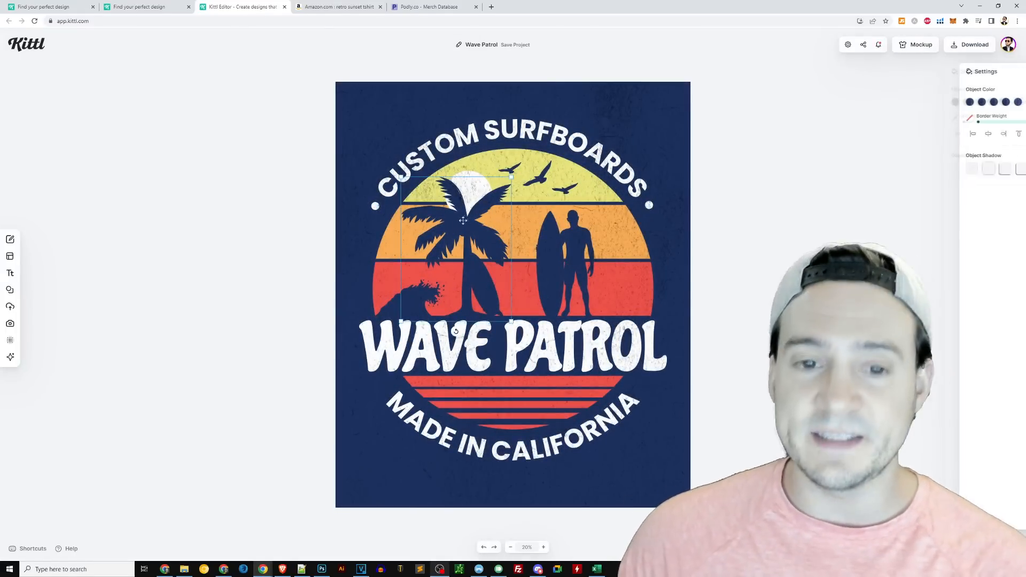
{"action": "left_click", "coordinate": [564, 238]}
{"action": "left_click", "coordinate": [538, 179]}
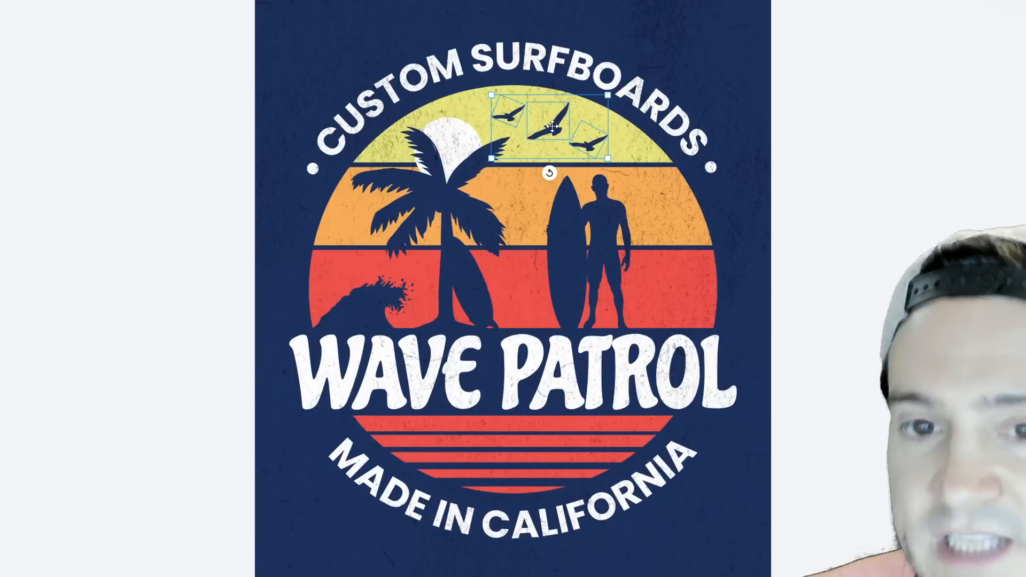
{"action": "key", "text": "Delete"}
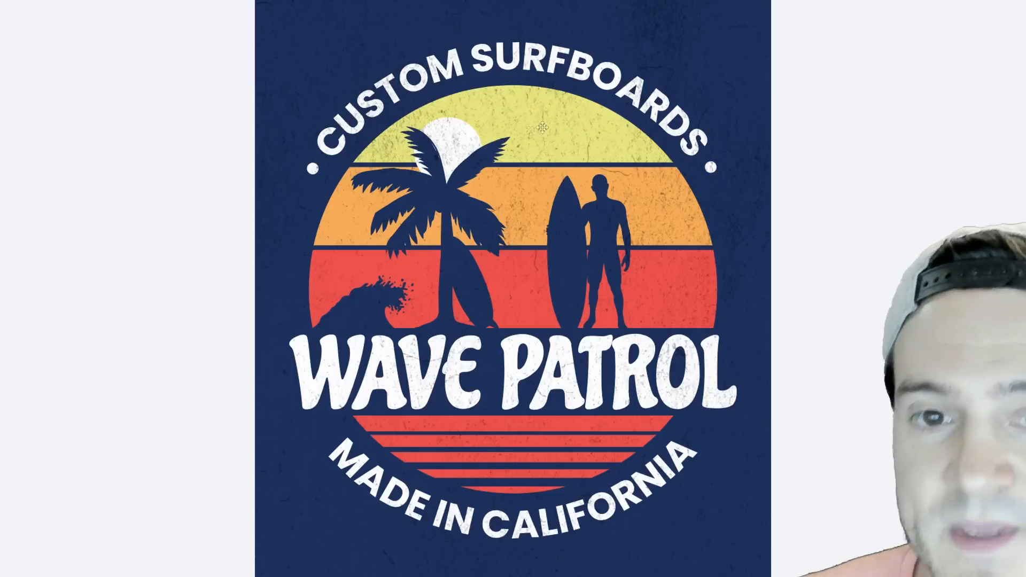
{"action": "left_click", "coordinate": [476, 185]}
{"action": "key", "text": "Delete"}
{"action": "left_click", "coordinate": [449, 230]}
{"action": "key", "text": "Delete"}
{"action": "left_click", "coordinate": [606, 240]}
{"action": "key", "text": "Delete"}
{"action": "left_click", "coordinate": [356, 312]}
{"action": "key", "text": "Delete"}
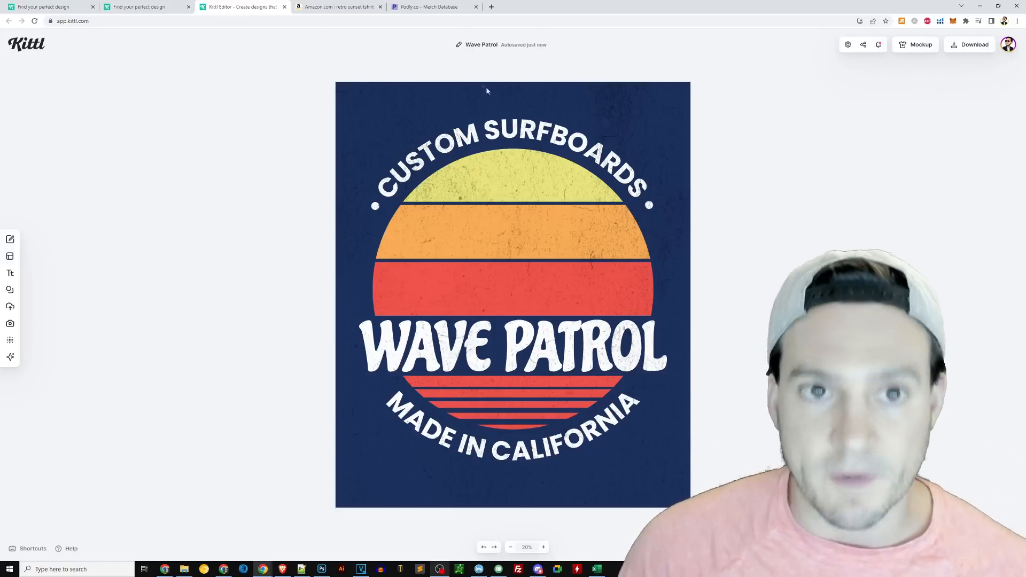
Switch to the Podly Merch Database, search for "surfer" and look through the listed clothing designs
{"action": "left_click", "coordinate": [432, 8]}
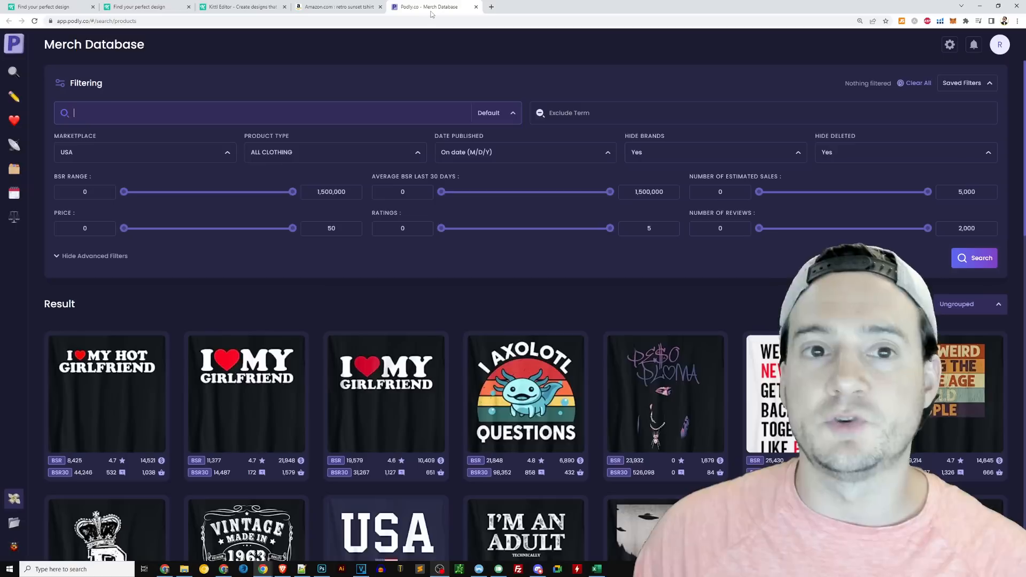
{"action": "left_click", "coordinate": [100, 109]}
{"action": "type", "text": "sur"}
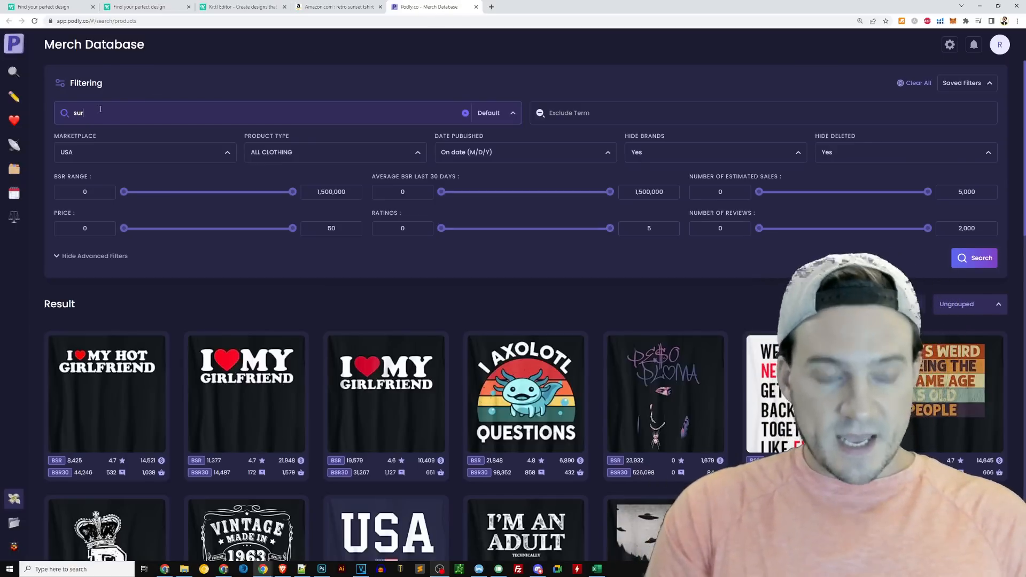
{"action": "type", "text": "fer"}
{"action": "key", "text": "Return"}
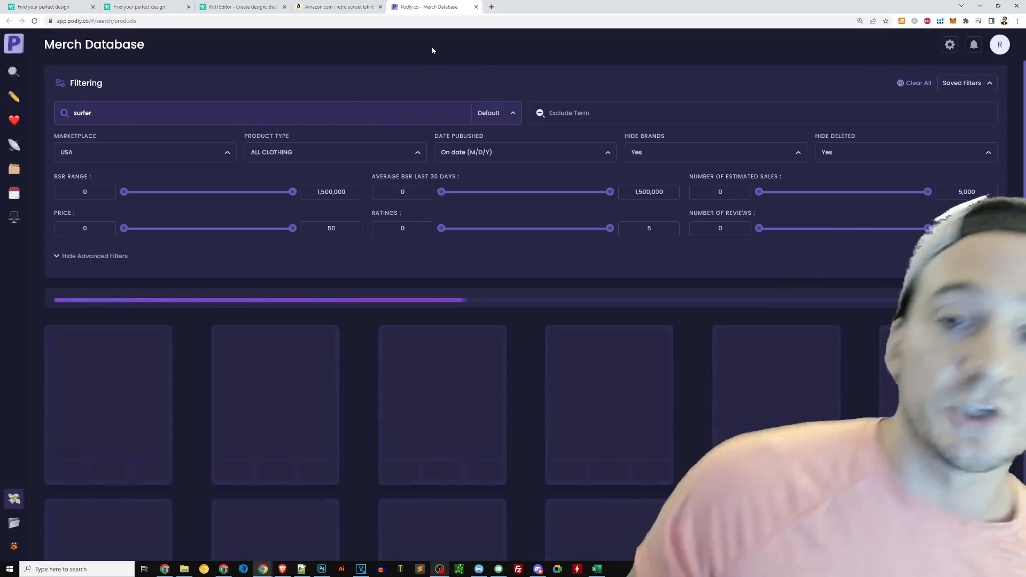
{"action": "scroll", "coordinate": [482, 111], "scroll_direction": "down", "scroll_amount": 2}
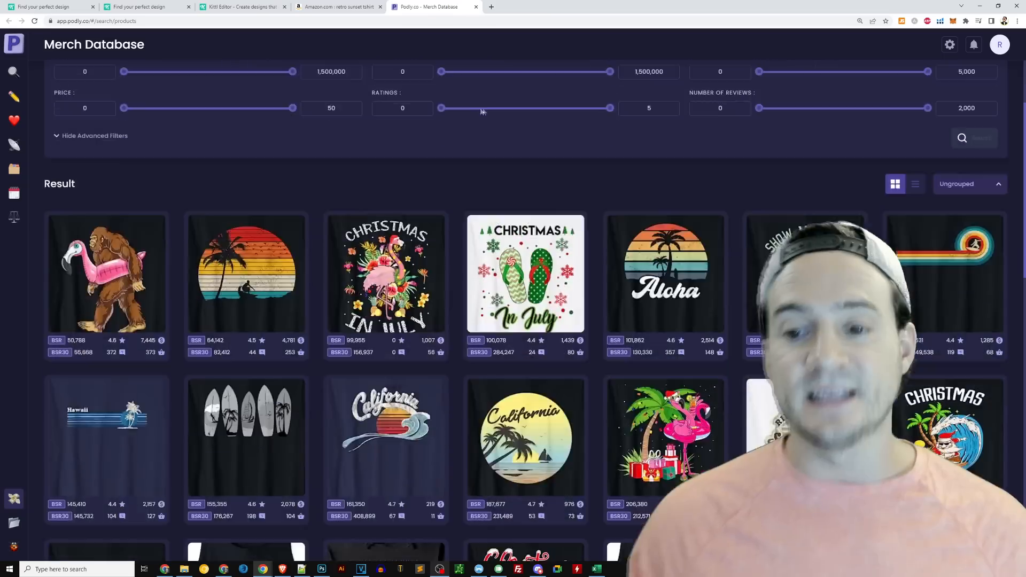
{"action": "scroll", "coordinate": [508, 80], "scroll_direction": "down", "scroll_amount": 1}
{"action": "scroll", "coordinate": [512, 78], "scroll_direction": "down", "scroll_amount": 1}
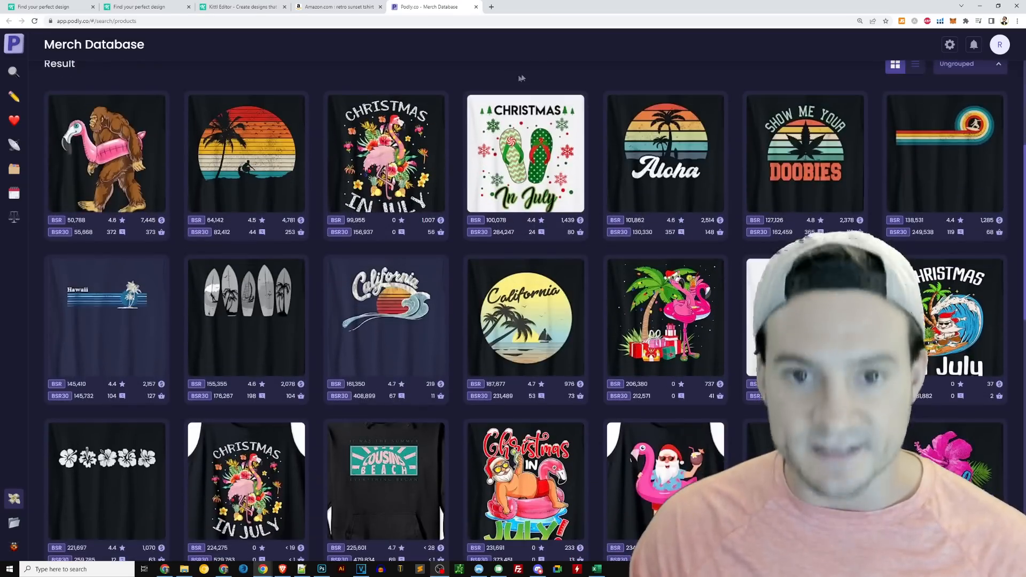
{"action": "scroll", "coordinate": [544, 60], "scroll_direction": "down", "scroll_amount": 1}
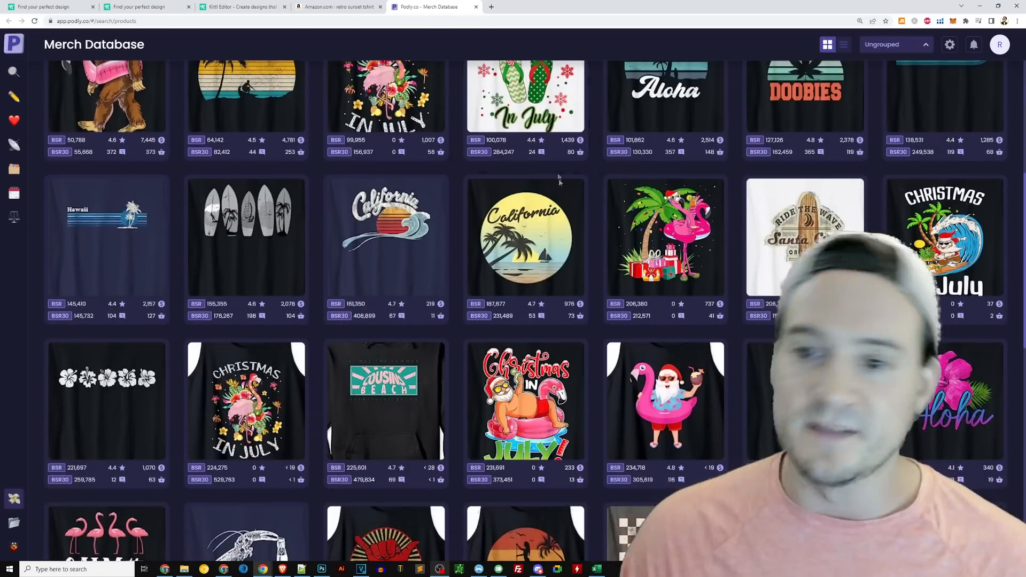
{"action": "scroll", "coordinate": [594, 211], "scroll_direction": "down", "scroll_amount": 3}
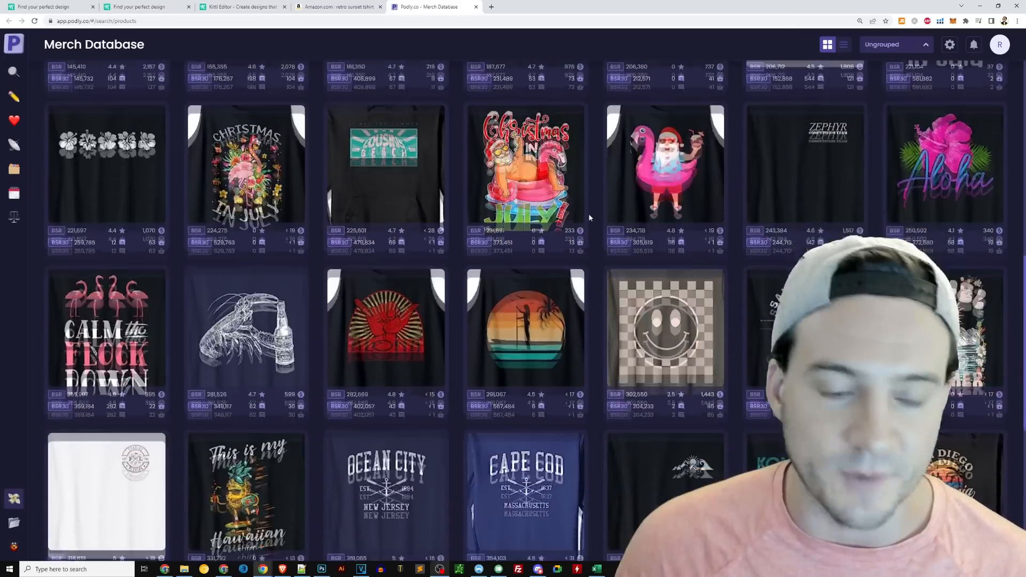
{"action": "scroll", "coordinate": [588, 210], "scroll_direction": "down", "scroll_amount": 2}
{"action": "scroll", "coordinate": [347, 202], "scroll_direction": "up", "scroll_amount": 8}
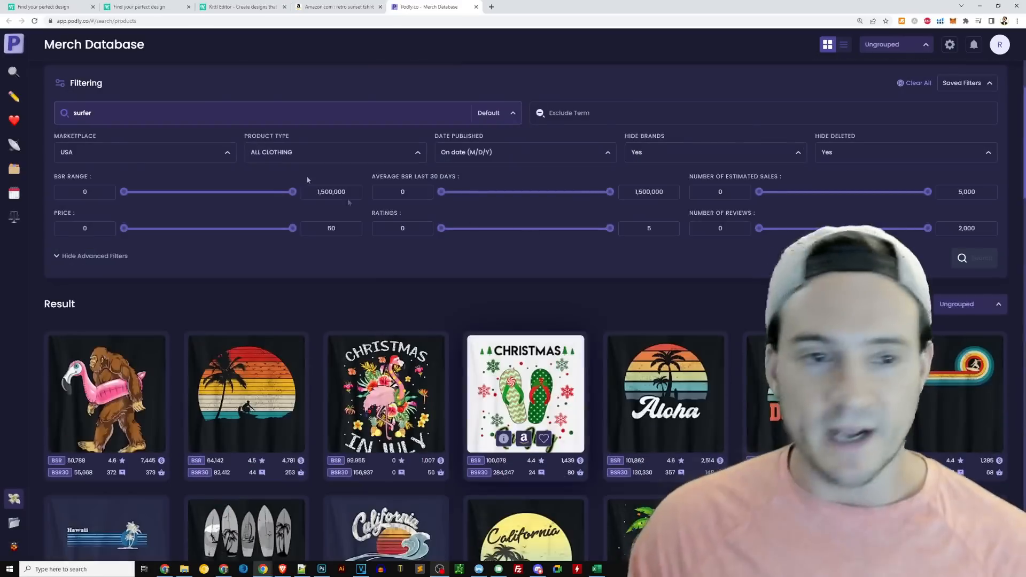
Restrict the "surfer" search to product titles and review the matching designs for ideas
{"action": "left_click", "coordinate": [495, 113]}
{"action": "left_click", "coordinate": [494, 182]}
{"action": "left_click", "coordinate": [962, 263]}
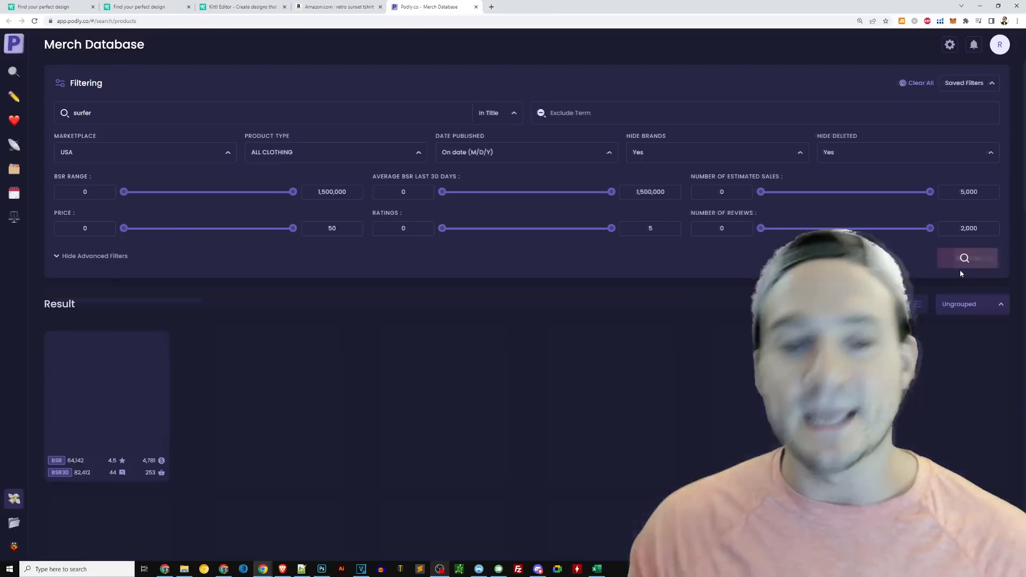
{"action": "scroll", "coordinate": [772, 209], "scroll_direction": "down", "scroll_amount": 4}
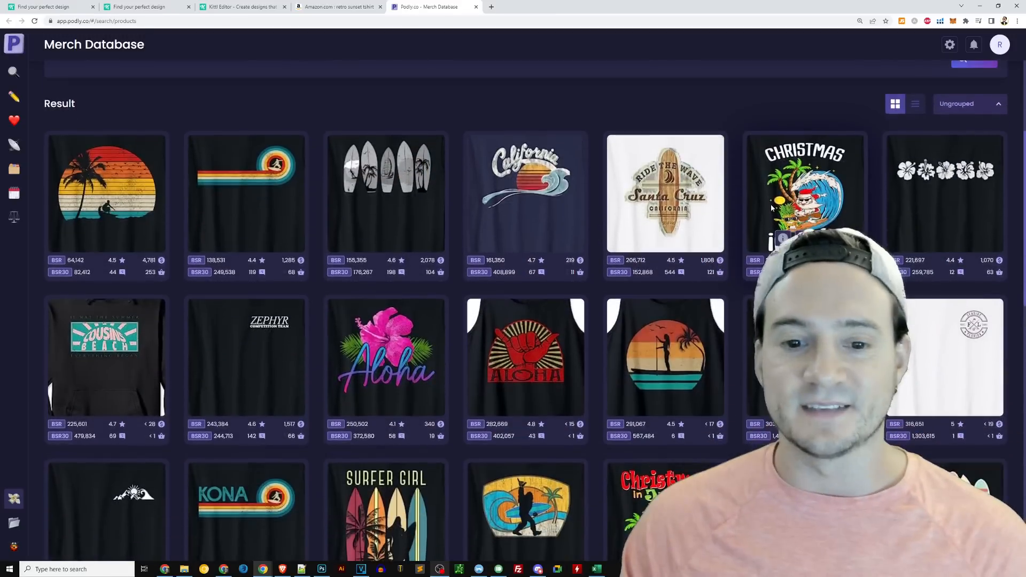
{"action": "scroll", "coordinate": [695, 209], "scroll_direction": "down", "scroll_amount": 2}
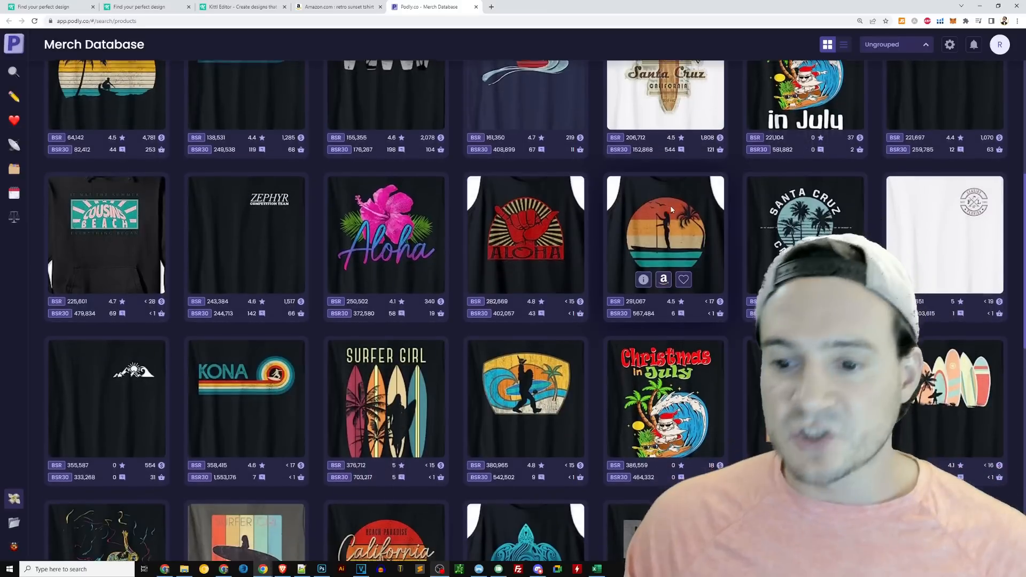
{"action": "scroll", "coordinate": [671, 209], "scroll_direction": "down", "scroll_amount": 1}
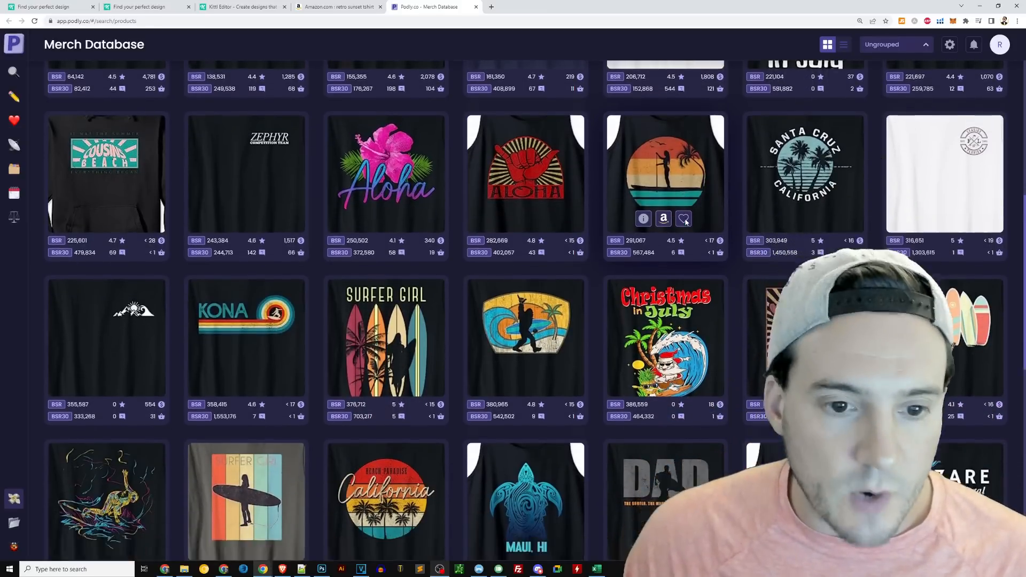
{"action": "scroll", "coordinate": [686, 222], "scroll_direction": "down", "scroll_amount": 2}
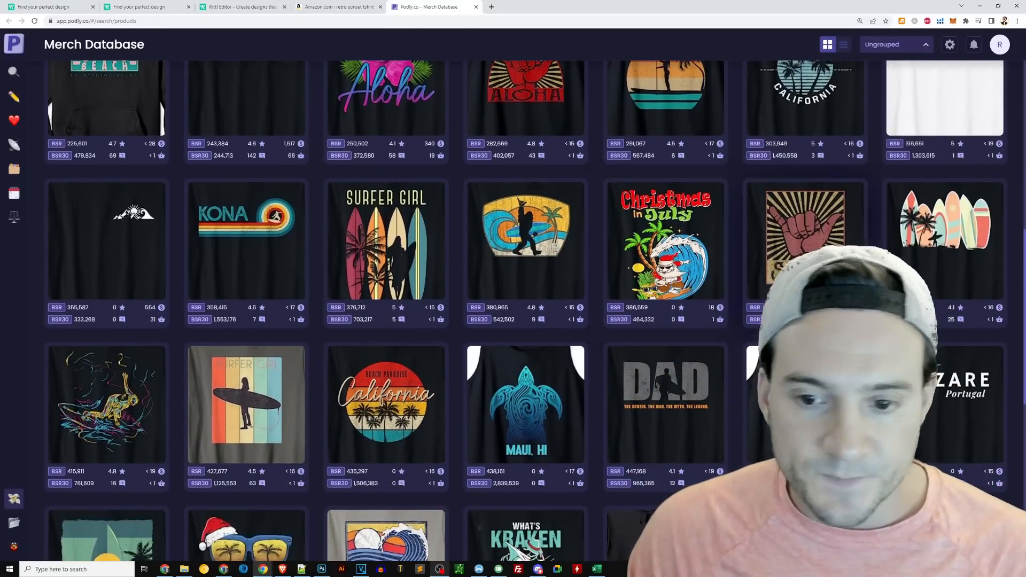
{"action": "scroll", "coordinate": [802, 267], "scroll_direction": "down", "scroll_amount": 1}
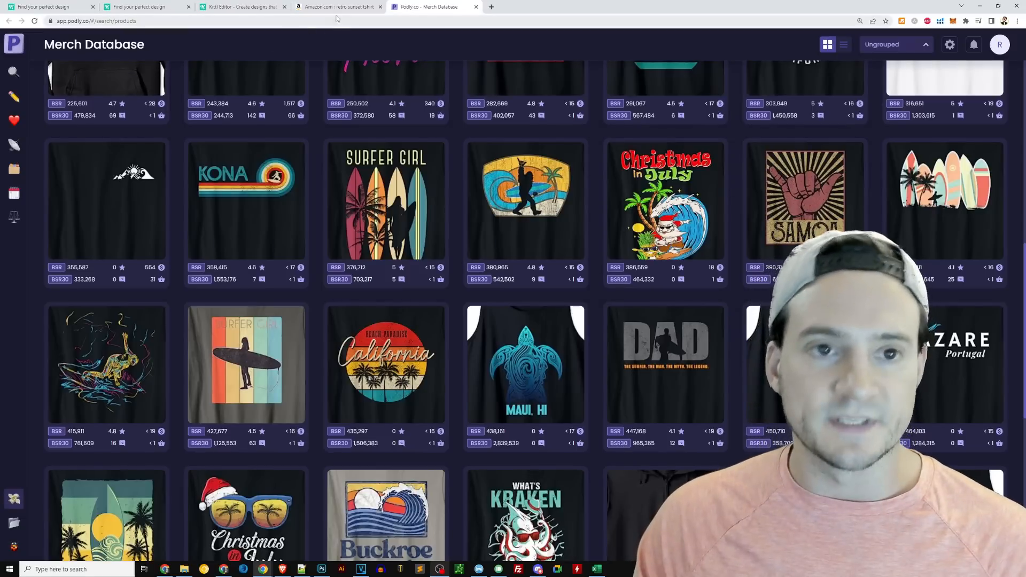
Return to the Wave Patrol design in the Kittl editor and inspect its curved upper text and main title
{"action": "left_click", "coordinate": [242, 10]}
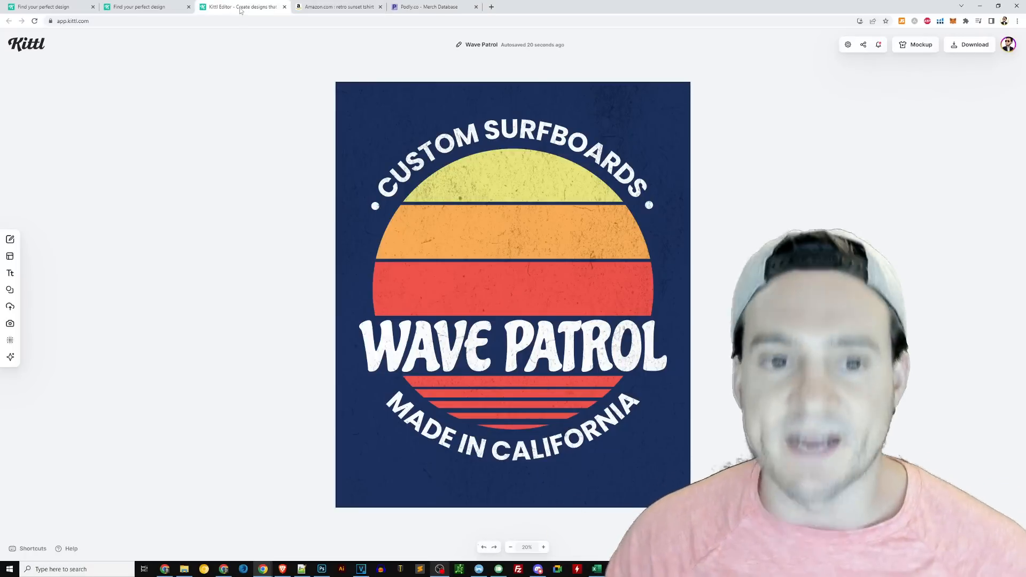
{"action": "left_click", "coordinate": [561, 143]}
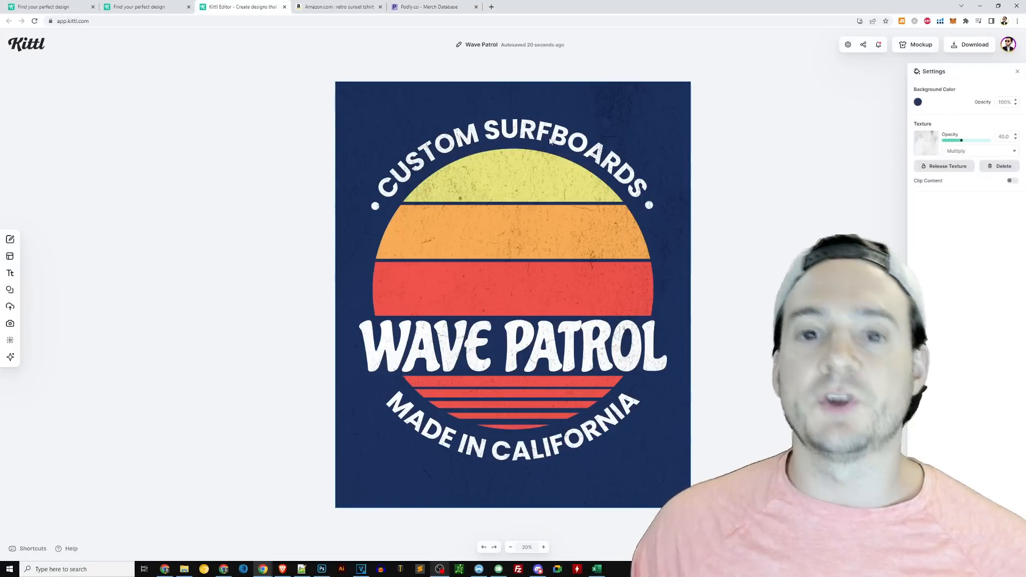
{"action": "double_click", "coordinate": [556, 135]}
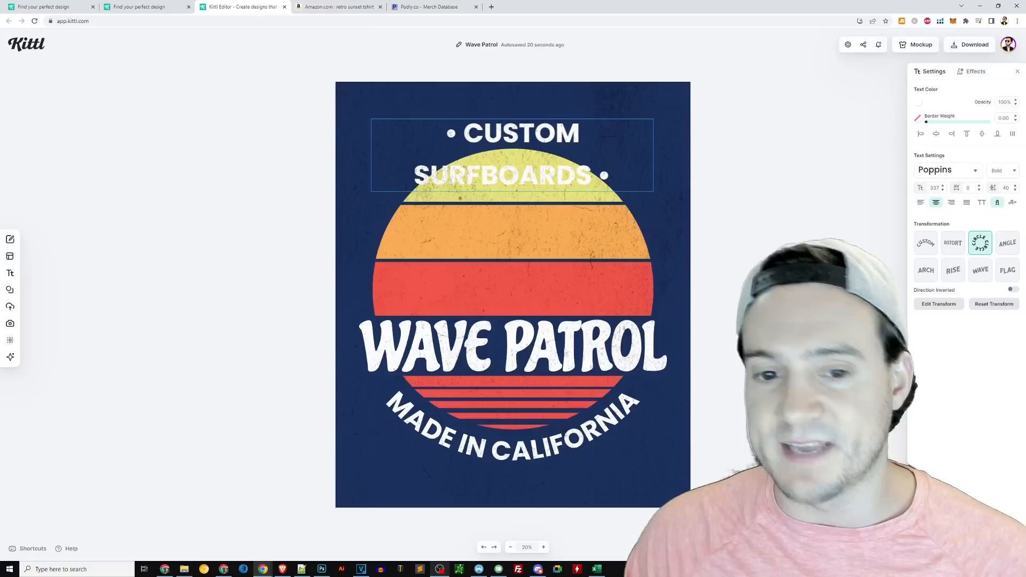
{"action": "left_click", "coordinate": [569, 339]}
{"action": "left_click", "coordinate": [716, 296]}
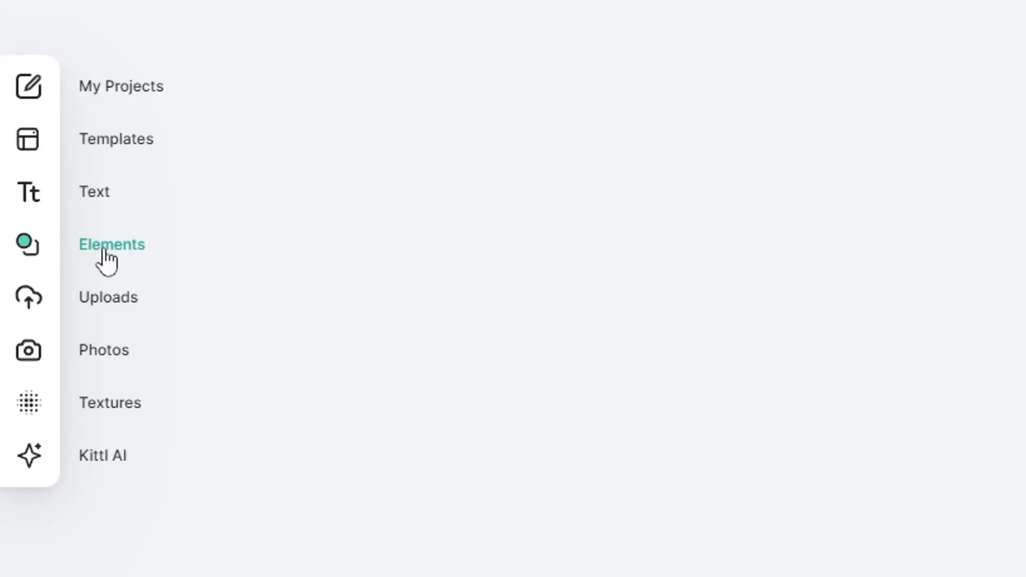
Search the elements library for "surf" and place the silhouette of a surfer carrying a board, enlarged and centred, on the sunset circle
{"action": "left_click", "coordinate": [112, 251]}
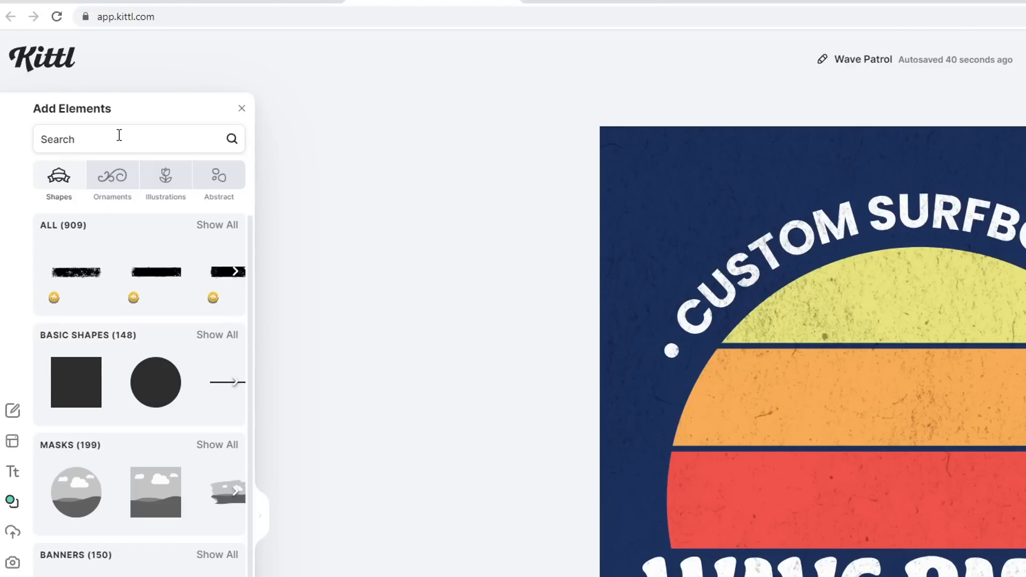
{"action": "type", "text": "surf"}
{"action": "key", "text": "Return"}
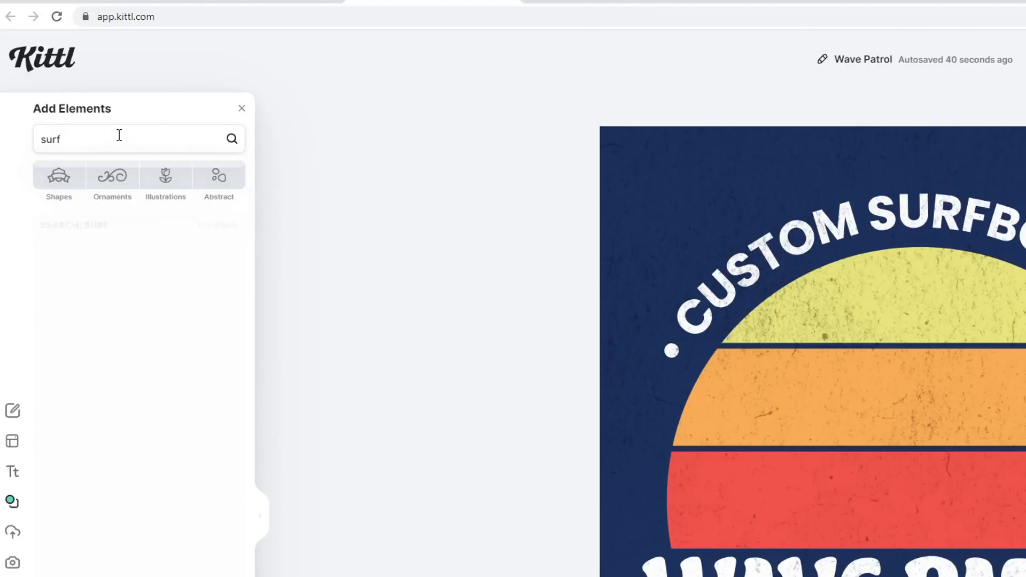
{"action": "scroll", "coordinate": [357, 411], "scroll_direction": "down", "scroll_amount": 10}
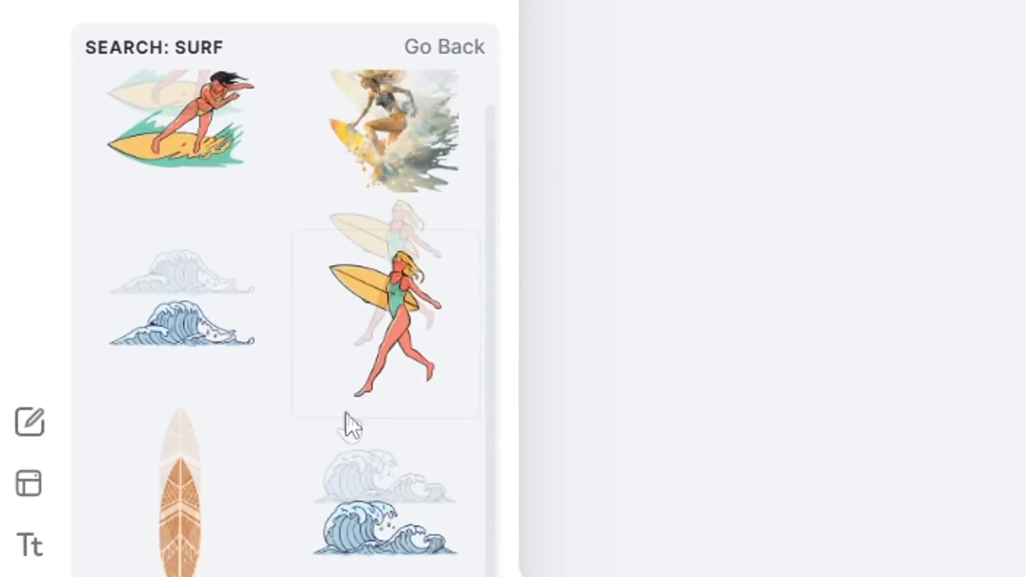
{"action": "scroll", "coordinate": [337, 48], "scroll_direction": "up", "scroll_amount": 6}
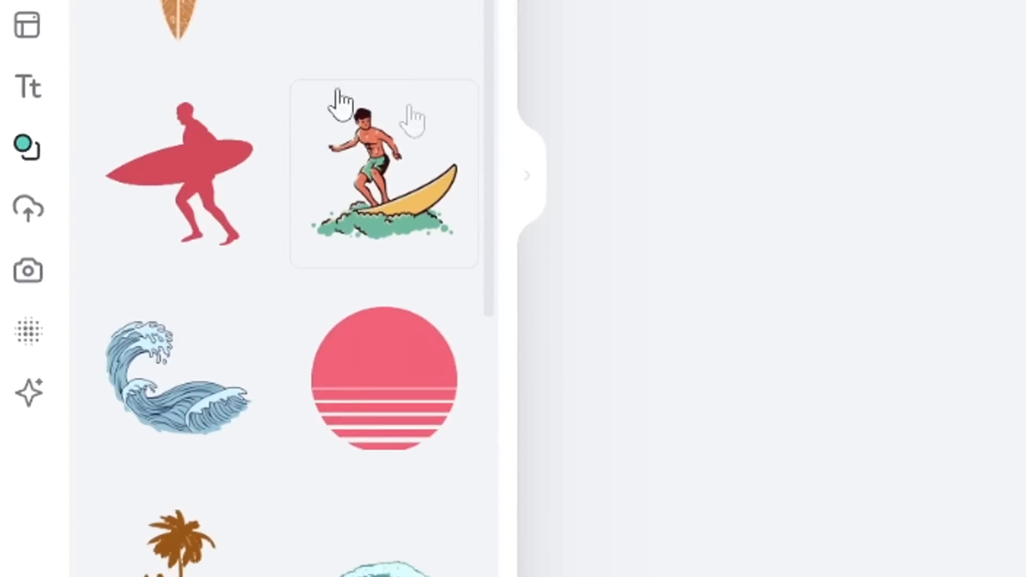
{"action": "scroll", "coordinate": [371, 168], "scroll_direction": "down", "scroll_amount": 1}
{"action": "scroll", "coordinate": [86, 295], "scroll_direction": "up", "scroll_amount": 5}
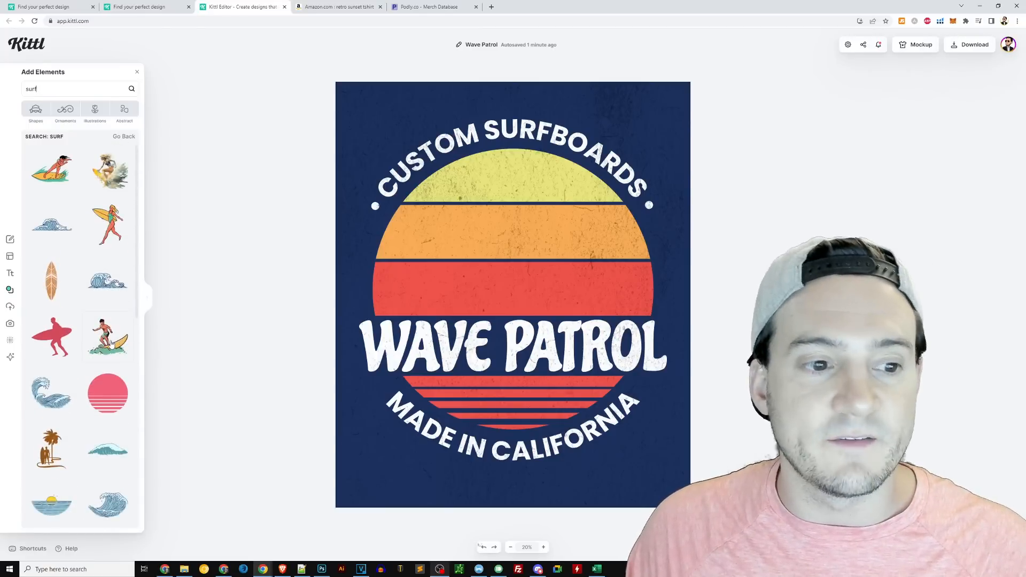
{"action": "left_click_drag", "start_coordinate": [508, 265], "coordinate": [587, 306]}
{"action": "left_click_drag", "start_coordinate": [532, 236], "coordinate": [510, 229]}
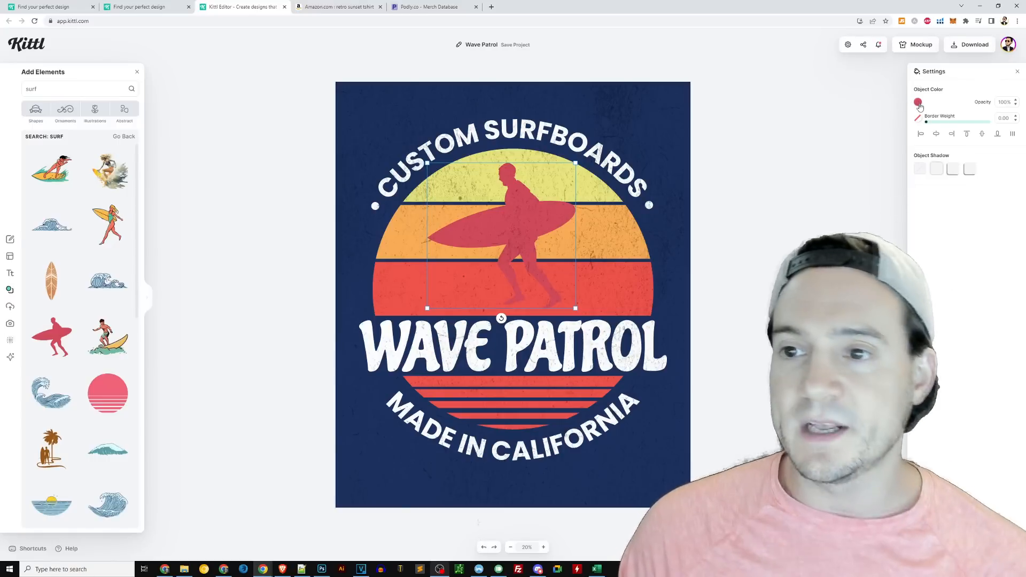
Try bright red, white and navy 1c325f as the surfer silhouette's colour, settling on navy
{"action": "left_click", "coordinate": [917, 102]}
{"action": "left_click_drag", "start_coordinate": [880, 125], "coordinate": [903, 112]}
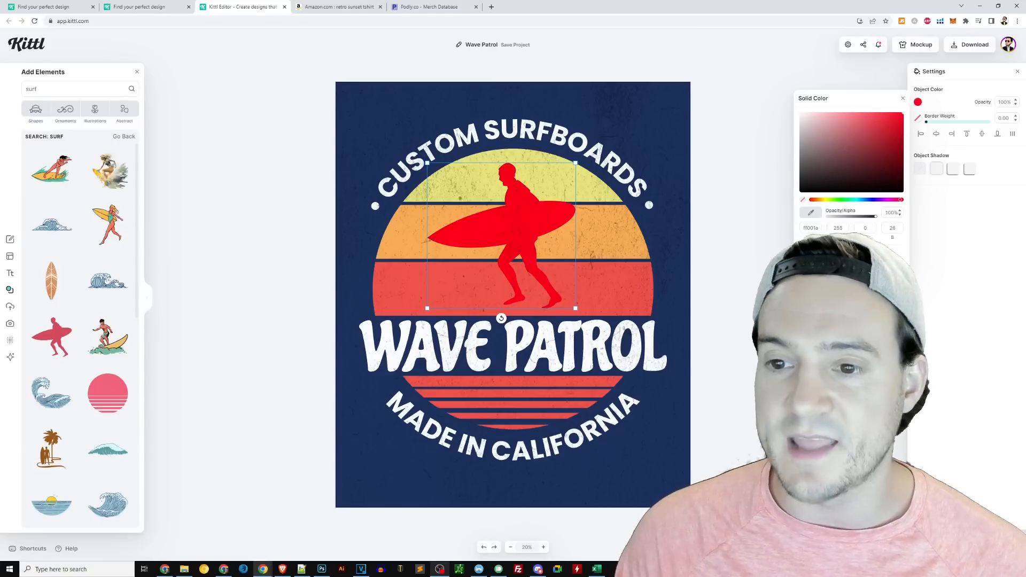
{"action": "left_click", "coordinate": [825, 267]}
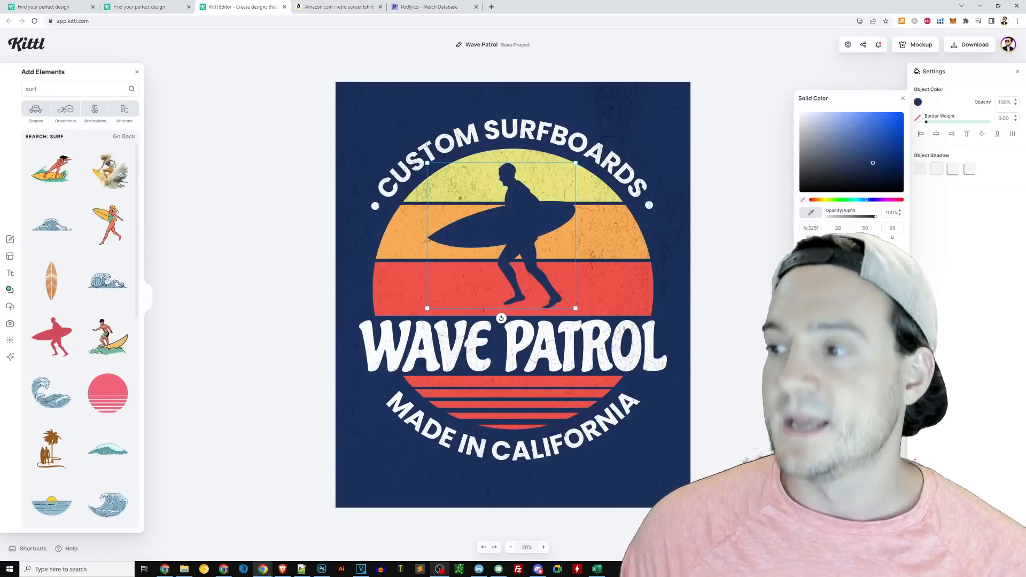
{"action": "left_click", "coordinate": [852, 265]}
{"action": "left_click", "coordinate": [842, 264]}
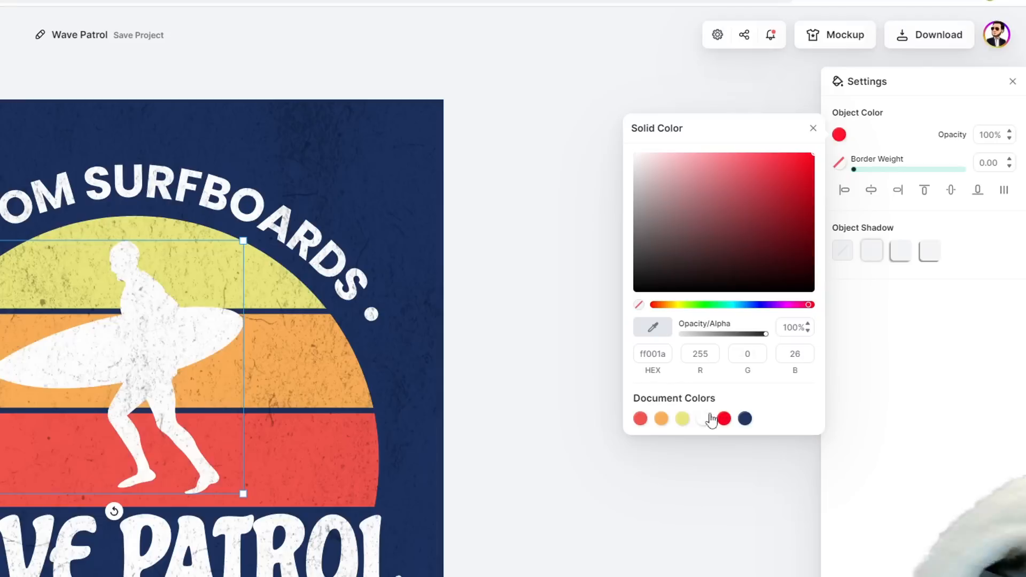
{"action": "left_click", "coordinate": [743, 420]}
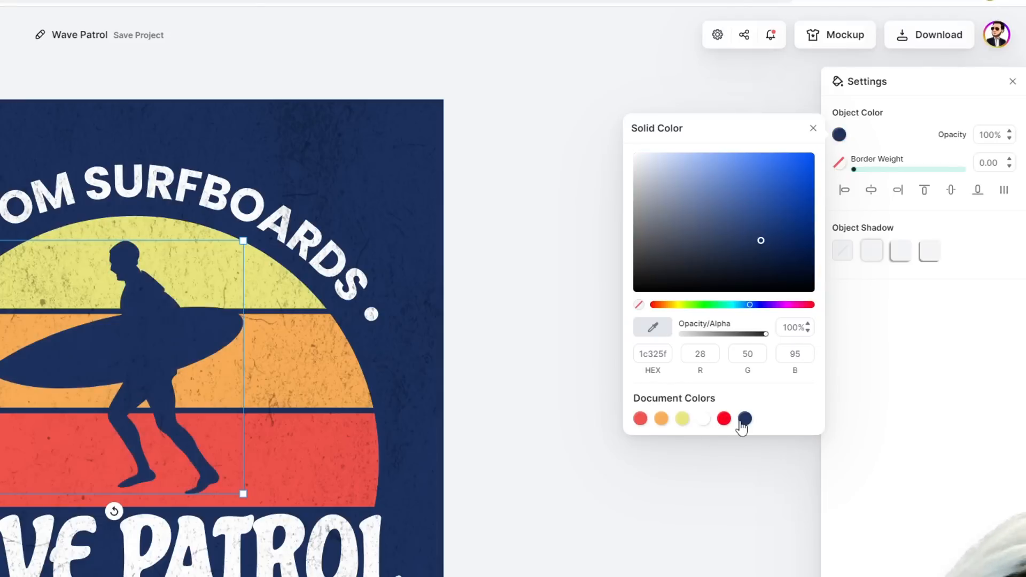
{"action": "left_click", "coordinate": [724, 418]}
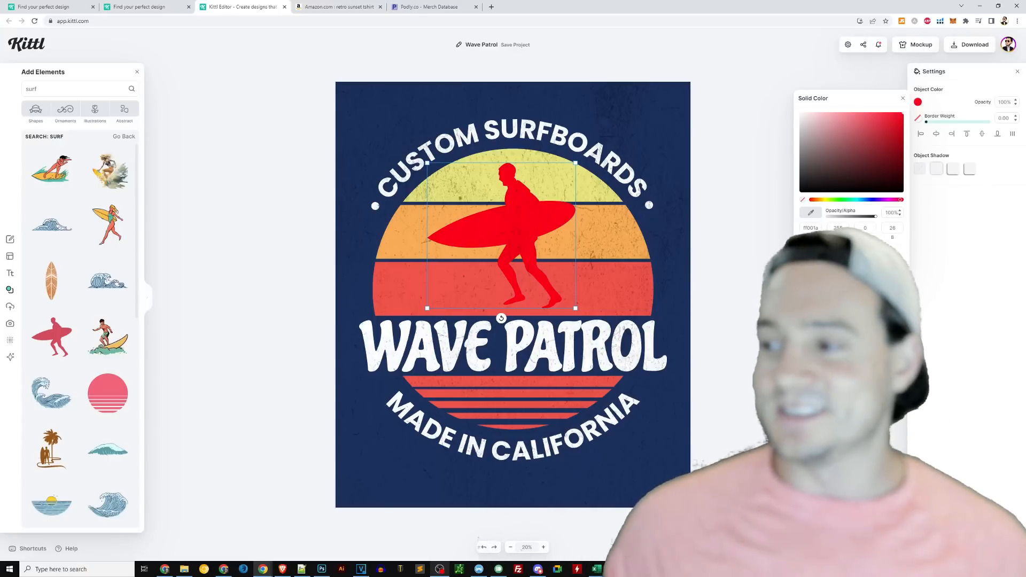
{"action": "left_click", "coordinate": [862, 265]}
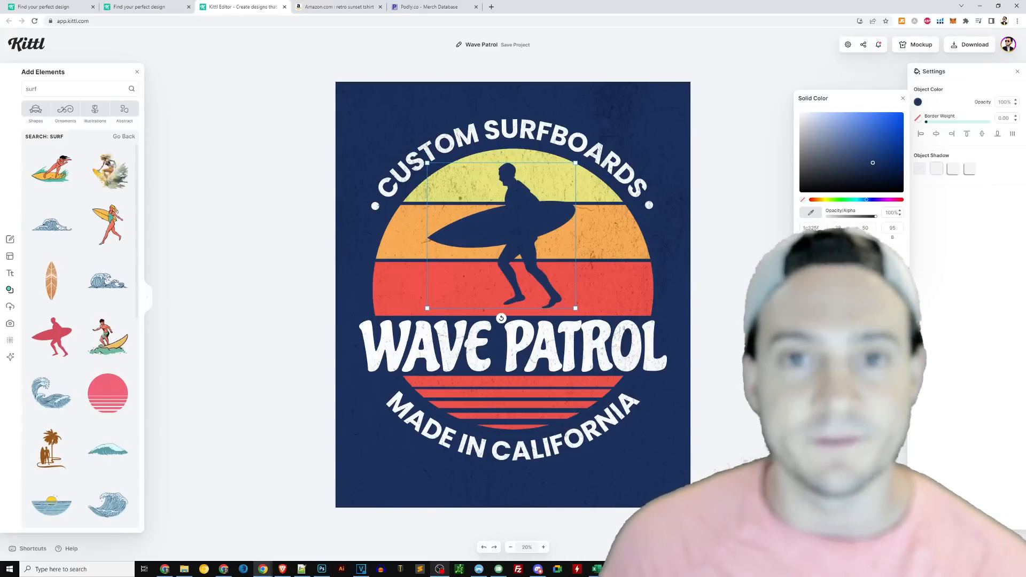
{"action": "left_click", "coordinate": [502, 220]}
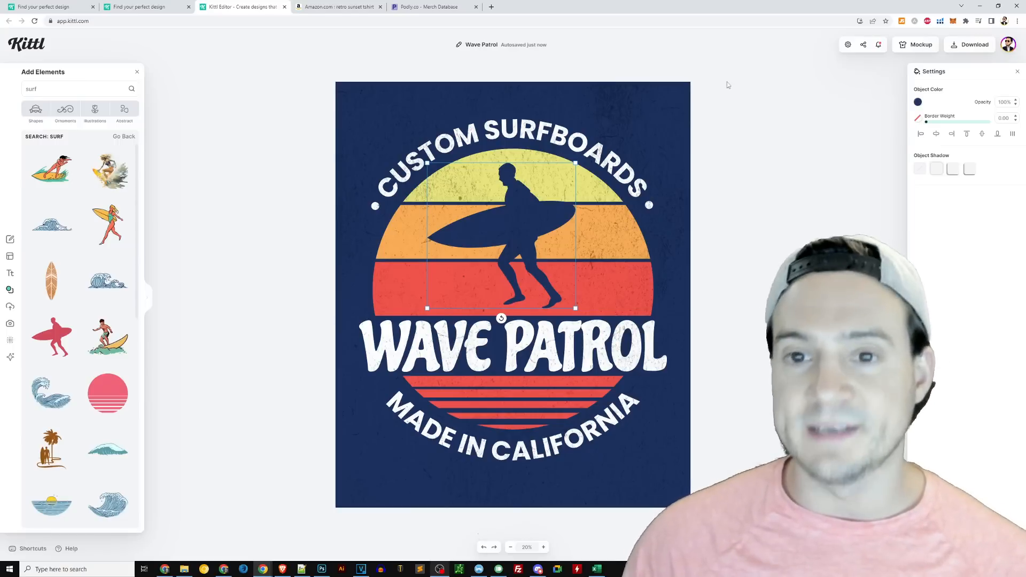
Change the artboard's background colour to black (000000)
{"action": "left_click", "coordinate": [677, 98]}
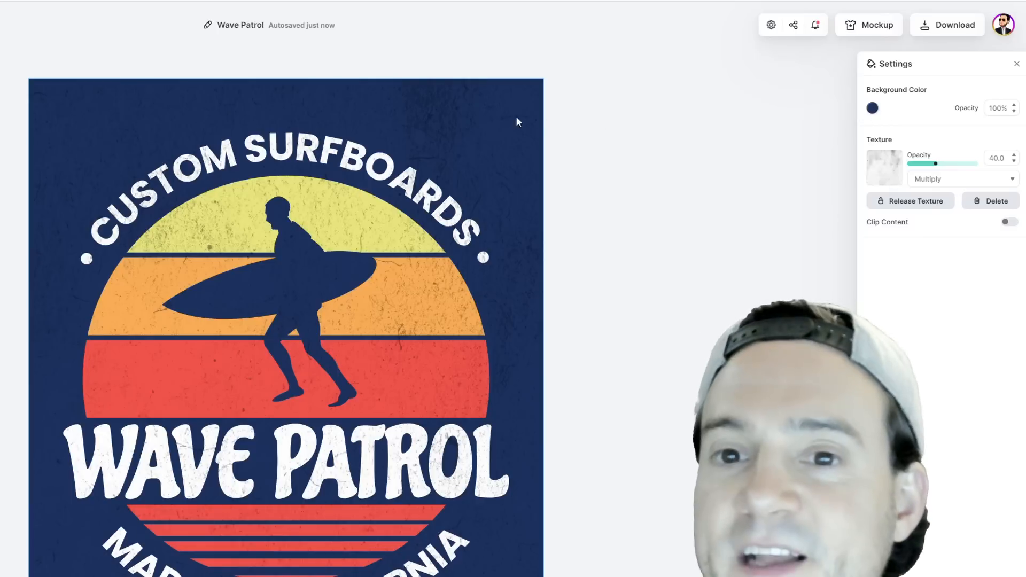
{"action": "left_click", "coordinate": [872, 108]}
{"action": "left_click_drag", "start_coordinate": [753, 163], "coordinate": [668, 109]}
{"action": "left_click_drag", "start_coordinate": [617, 81], "coordinate": [662, 272]}
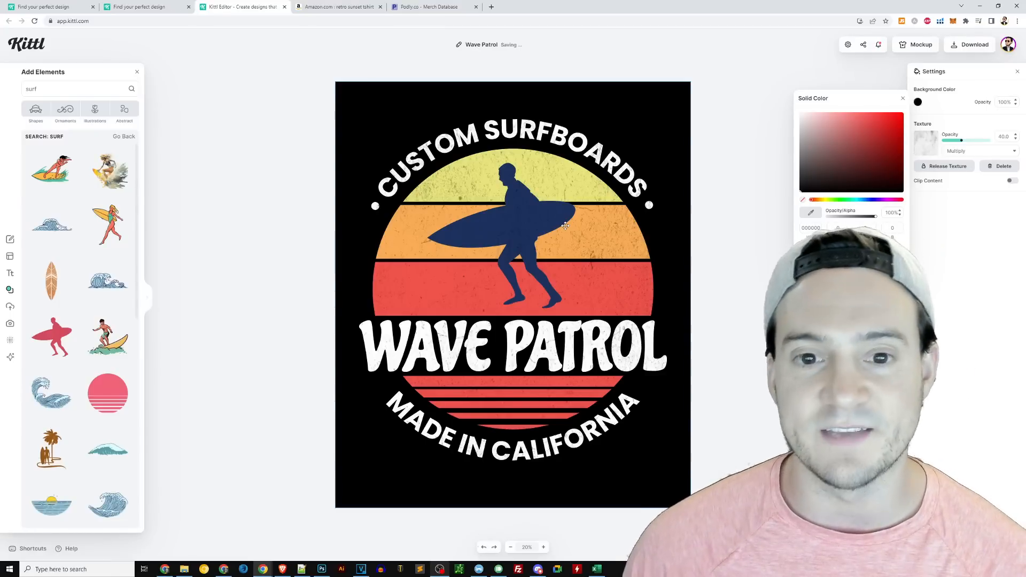
Recolour the surfer silhouette white (ffffff)
{"action": "left_click", "coordinate": [530, 217]}
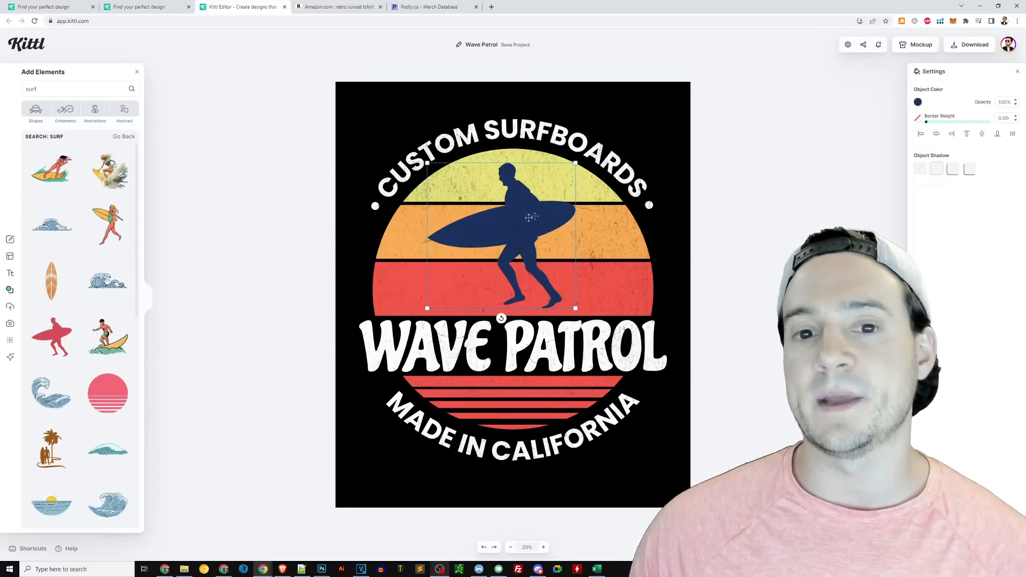
{"action": "left_click", "coordinate": [918, 104]}
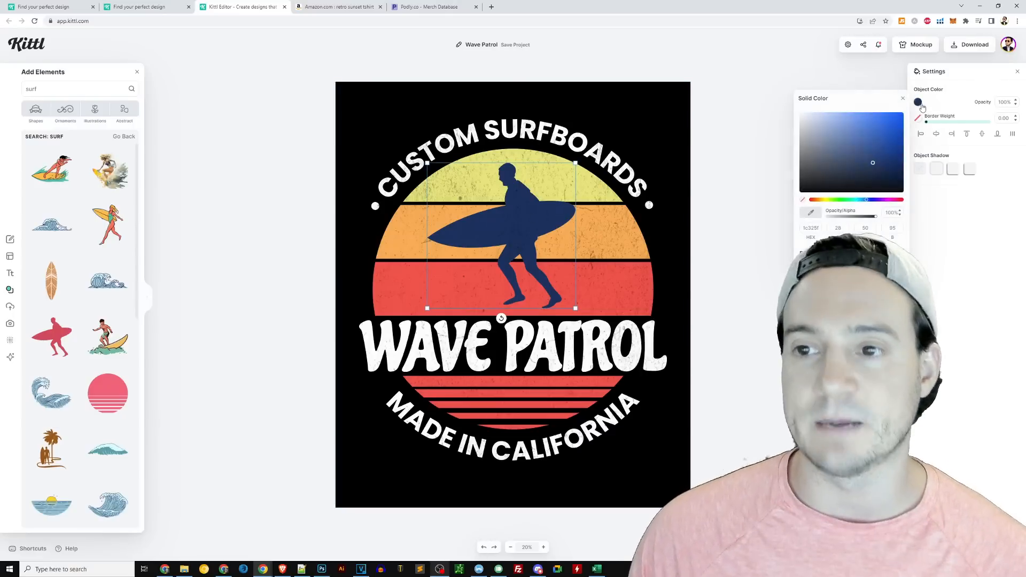
{"action": "left_click_drag", "start_coordinate": [838, 162], "coordinate": [786, 109]}
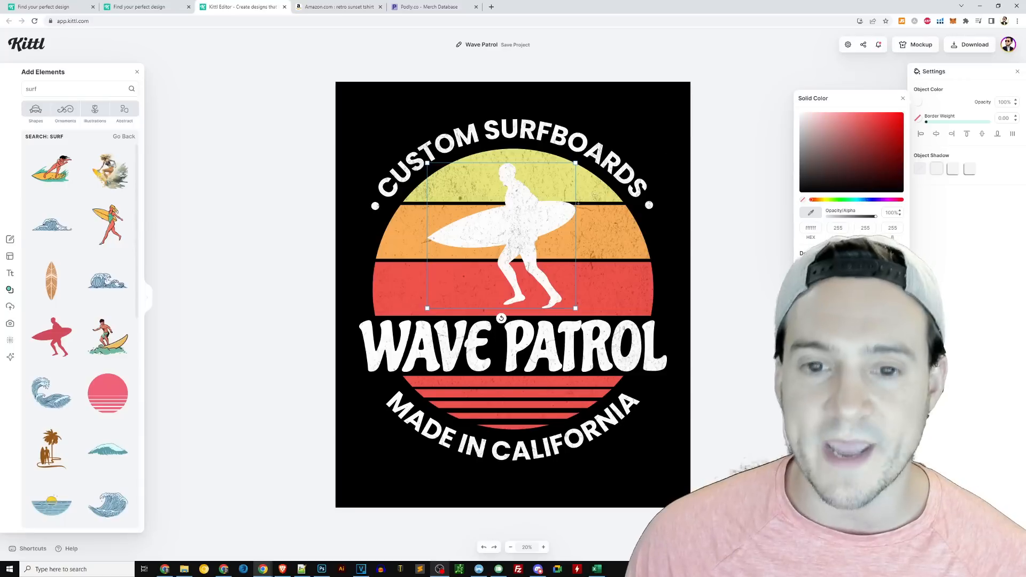
Tone down the yellow band of the sunset circle to a muted shade, d6d37b
{"action": "left_click", "coordinate": [592, 161]}
{"action": "left_click", "coordinate": [522, 222]}
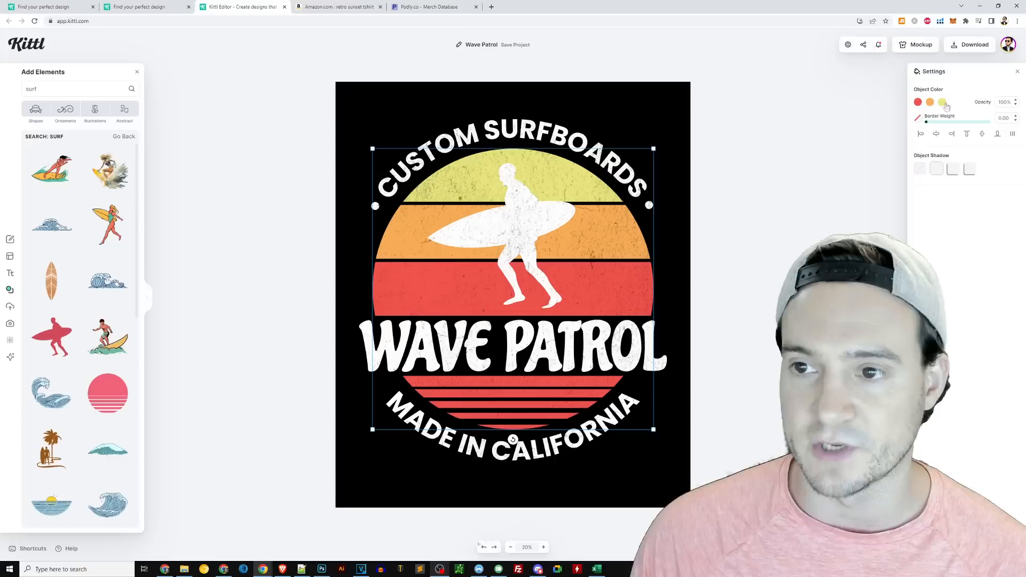
{"action": "left_click", "coordinate": [943, 103]}
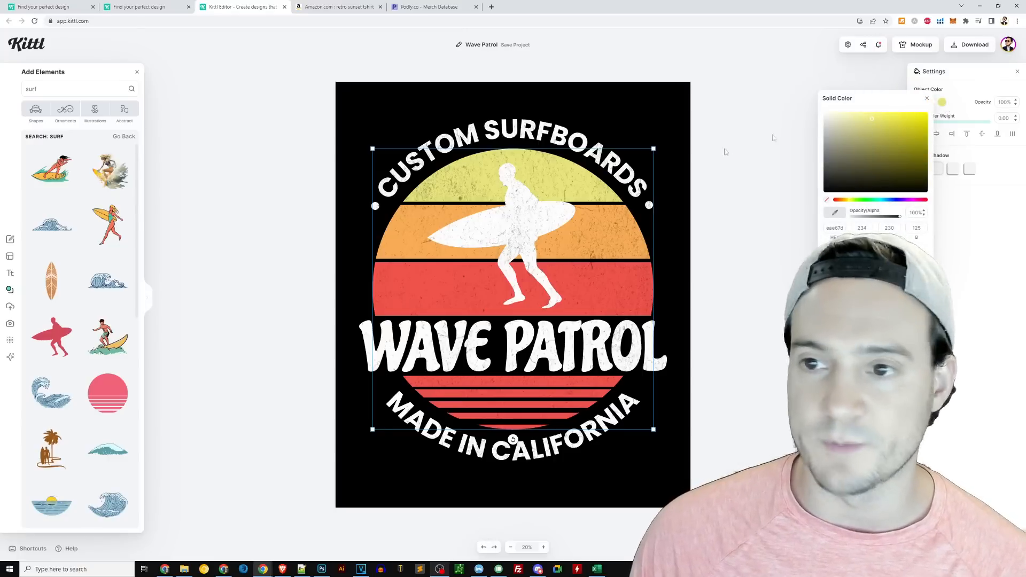
{"action": "left_click", "coordinate": [558, 178]}
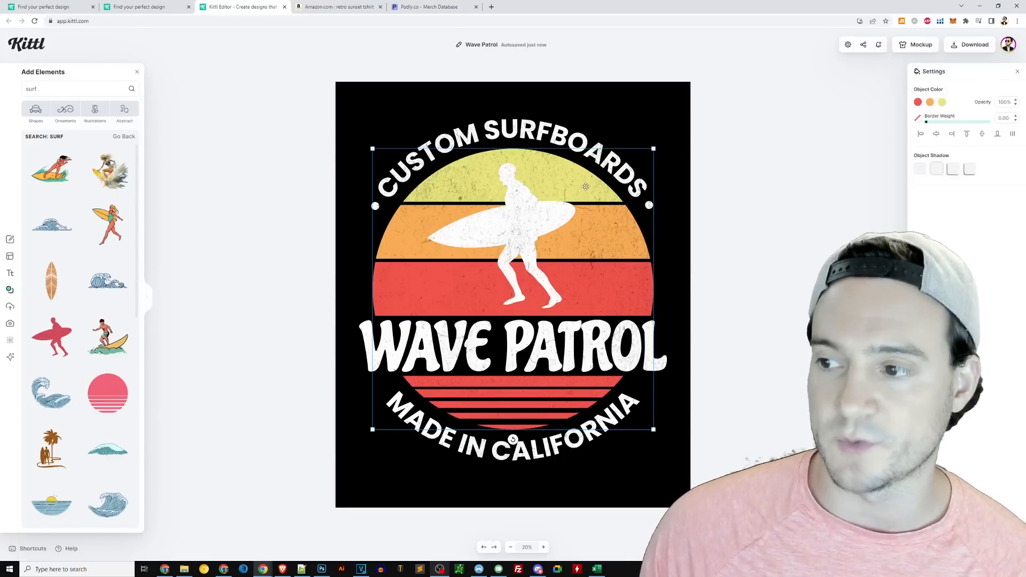
{"action": "left_click", "coordinate": [943, 103]}
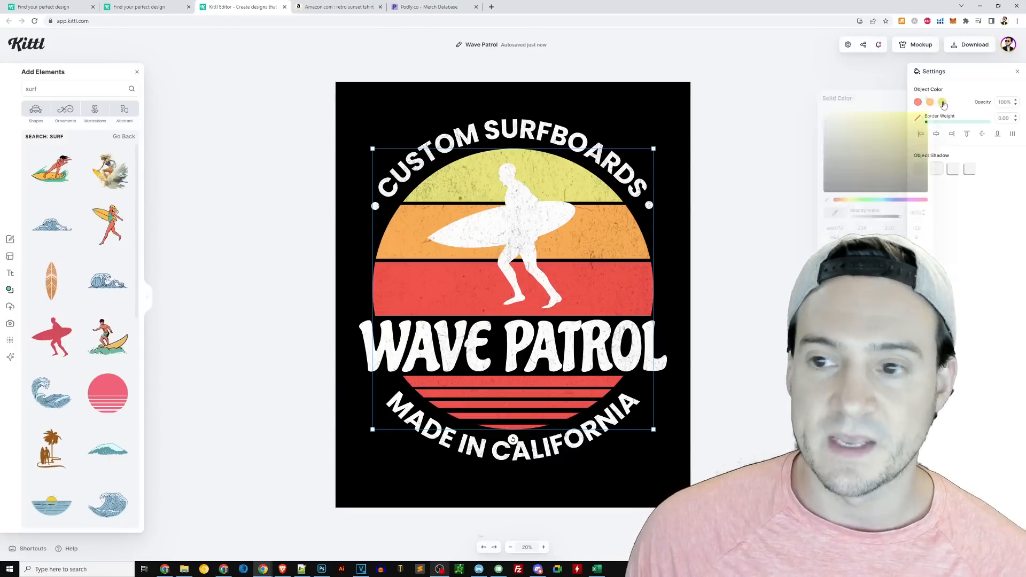
{"action": "left_click_drag", "start_coordinate": [875, 122], "coordinate": [867, 127]}
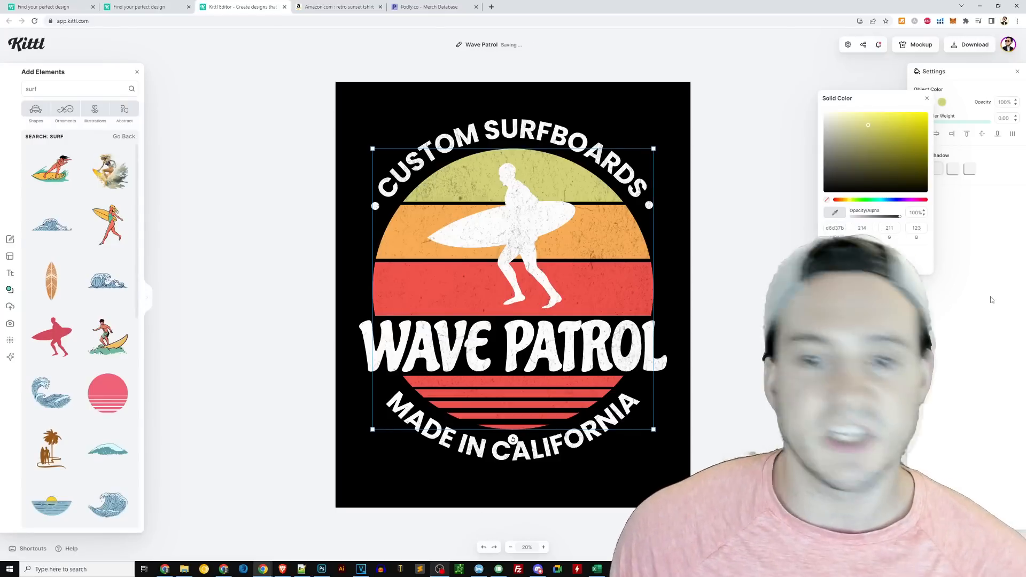
{"action": "left_click", "coordinate": [978, 340]}
{"action": "left_click", "coordinate": [712, 151]}
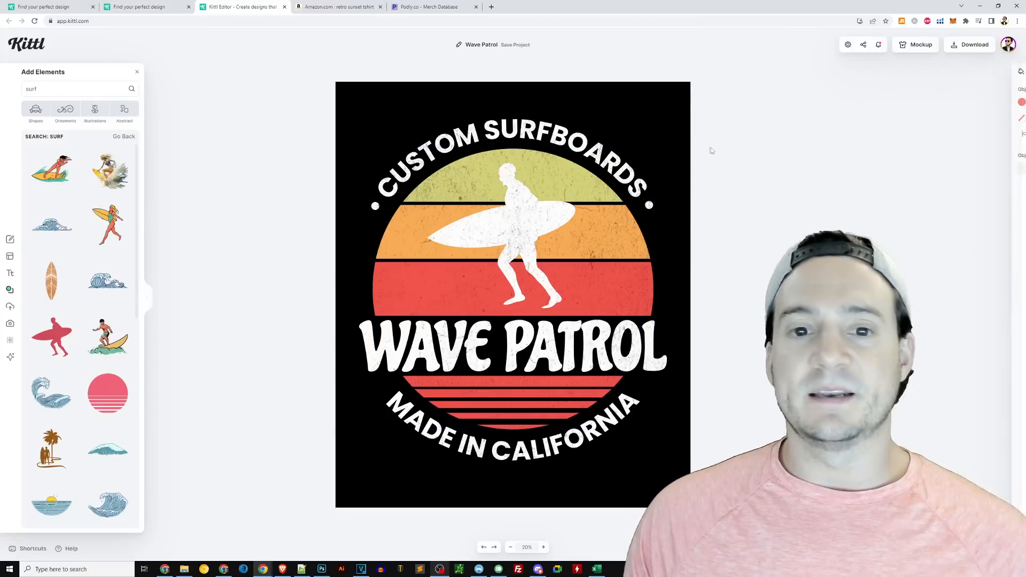
Switch to the Podly Merch Database, browse the surfer designs for slogan ideas and open the Amazon listing of the surfer "DAD" shirt
{"action": "left_click", "coordinate": [424, 9]}
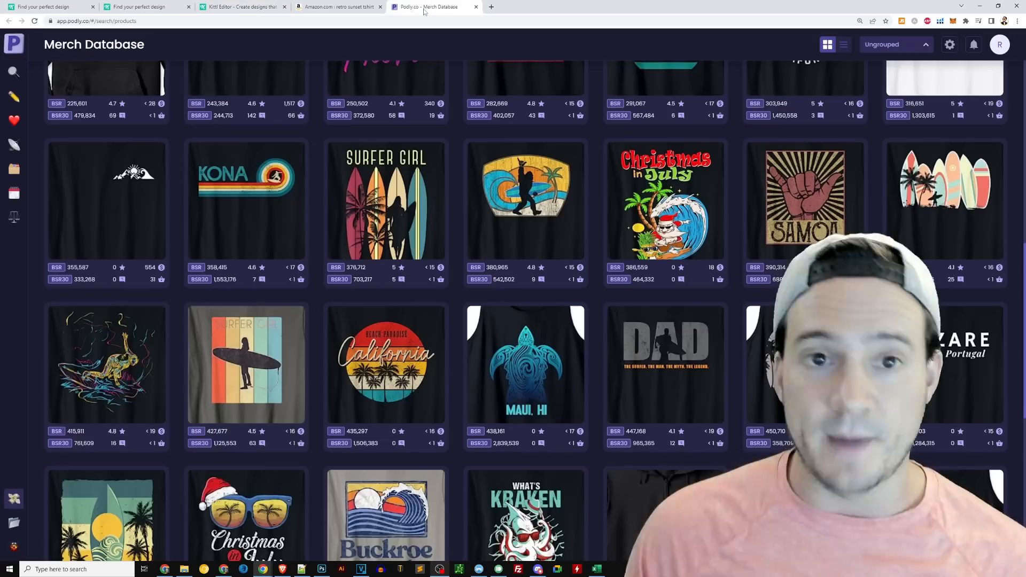
{"action": "scroll", "coordinate": [473, 202], "scroll_direction": "up", "scroll_amount": 7}
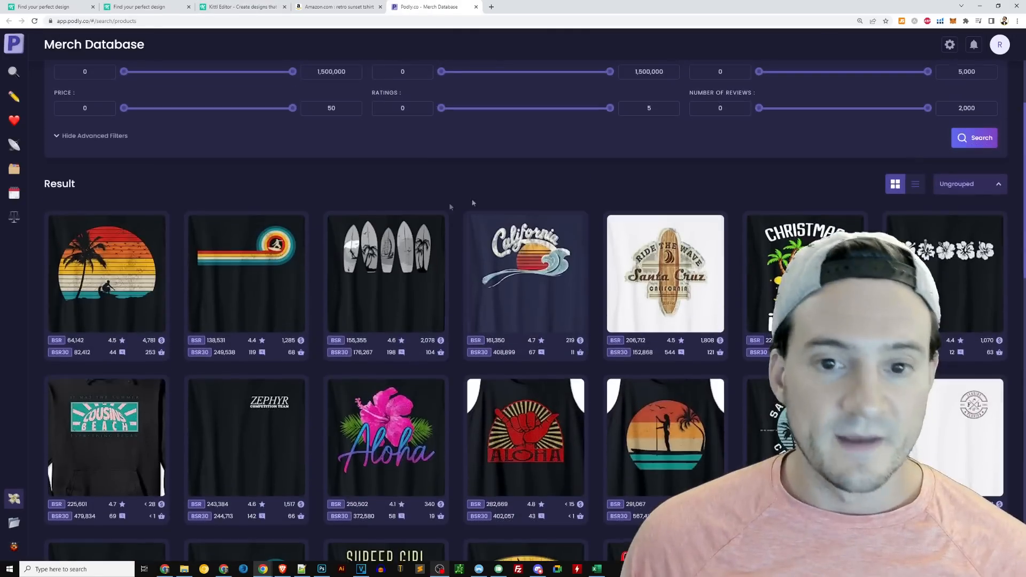
{"action": "scroll", "coordinate": [342, 240], "scroll_direction": "down", "scroll_amount": 3}
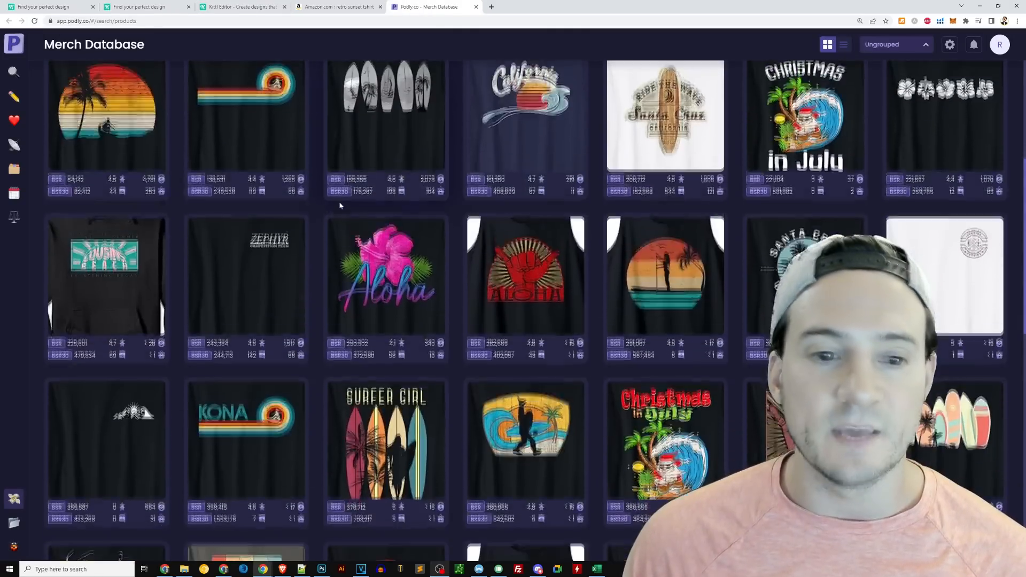
{"action": "scroll", "coordinate": [342, 206], "scroll_direction": "down", "scroll_amount": 6}
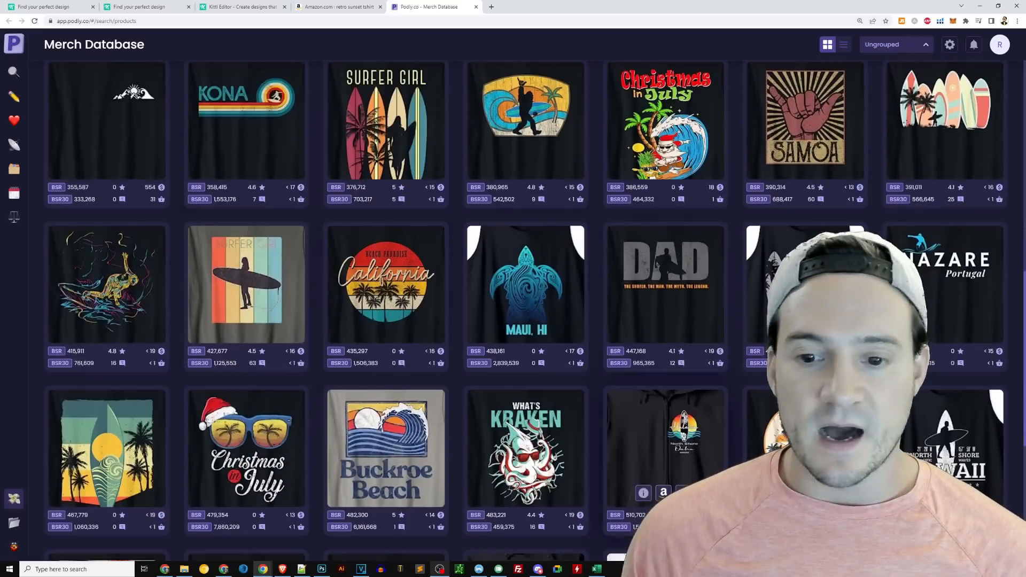
{"action": "scroll", "coordinate": [670, 412], "scroll_direction": "down", "scroll_amount": 4}
{"action": "scroll", "coordinate": [670, 411], "scroll_direction": "up", "scroll_amount": 3}
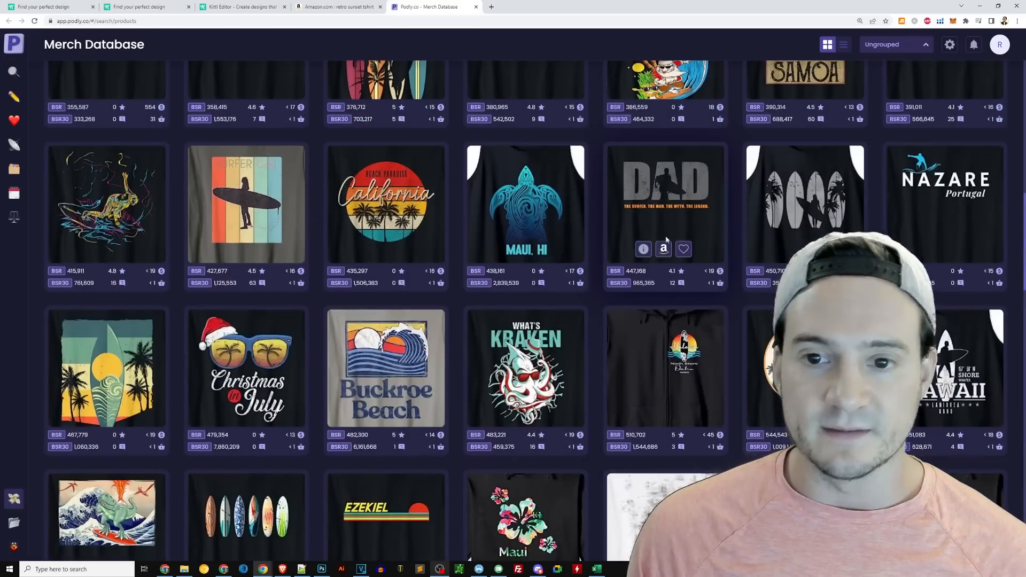
{"action": "left_click", "coordinate": [642, 249]}
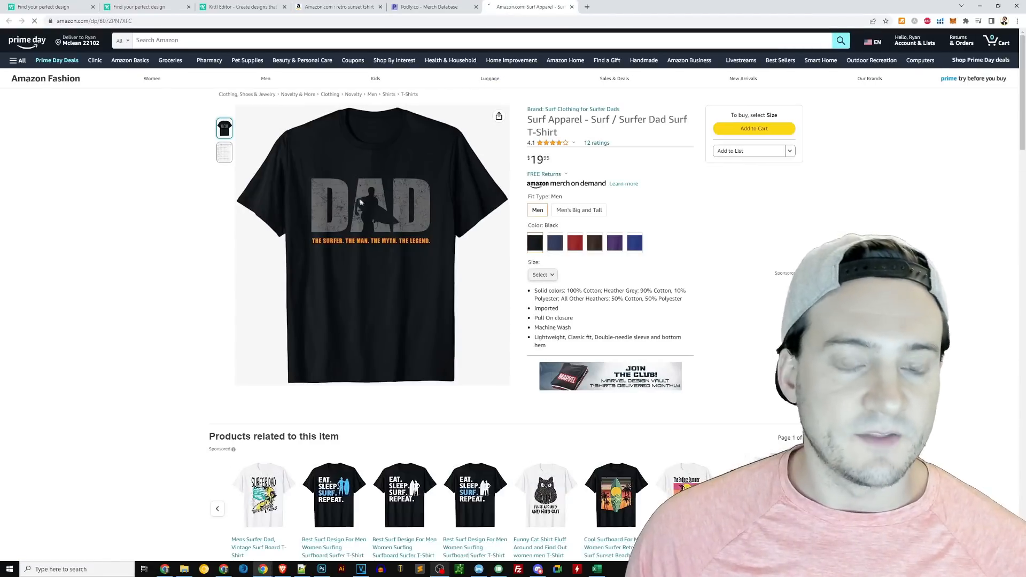
Return to the Kittl design and replace the curved text above the sunset with "THE SURFER, THE MAN"
{"action": "left_click", "coordinate": [252, 7]}
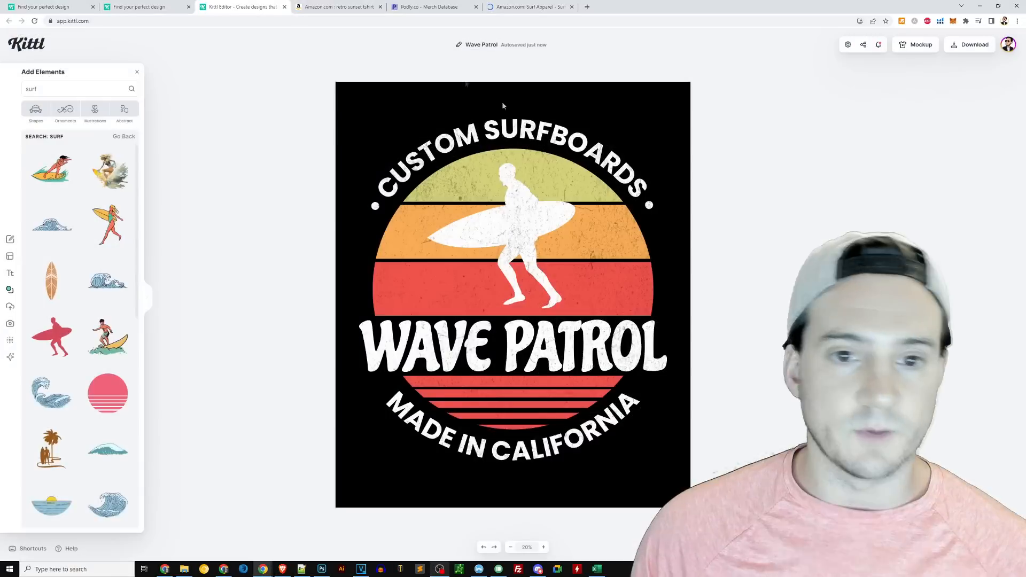
{"action": "left_click", "coordinate": [521, 129]}
{"action": "double_click", "coordinate": [523, 126]}
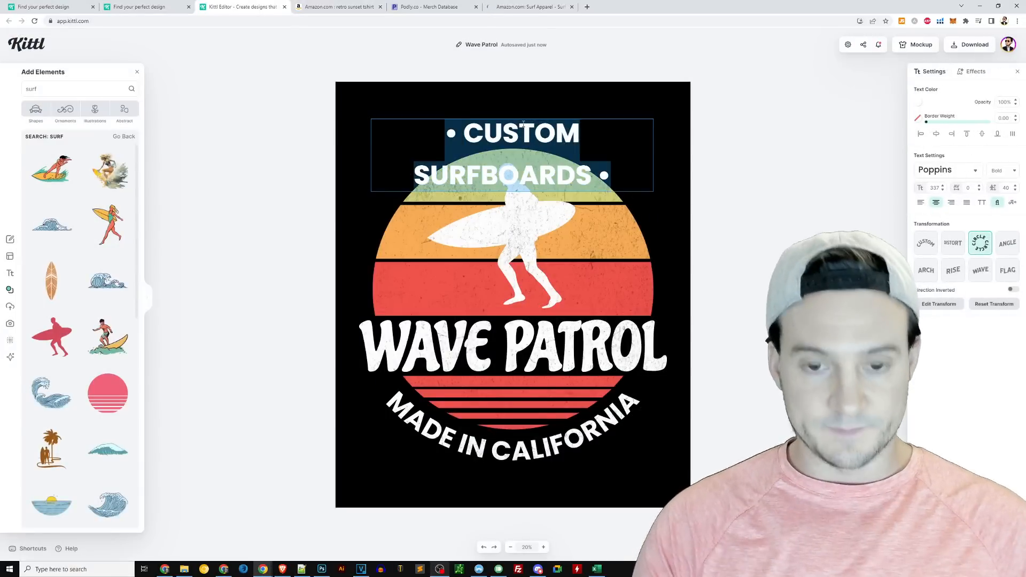
{"action": "type", "text": "THE SURFER"}
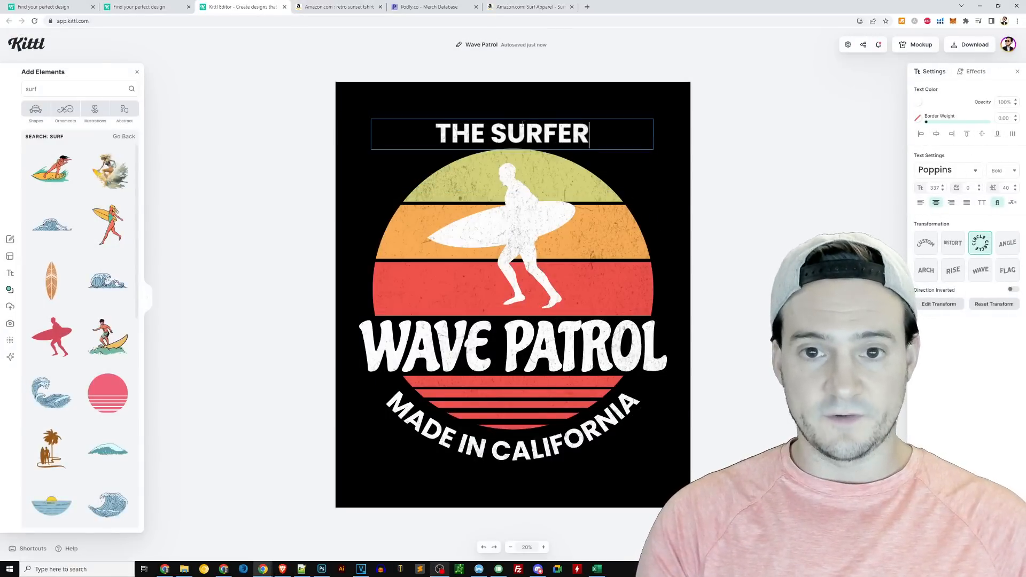
{"action": "type", "text": ", THE MAN"}
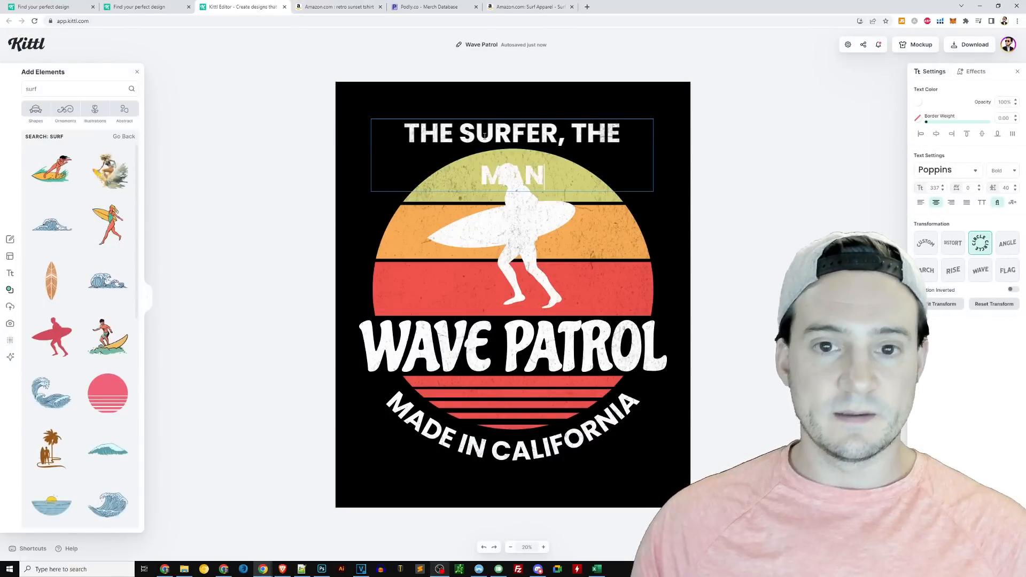
{"action": "key", "text": "Escape"}
Replace the curved text "MADE IN CALIFORNIA" below the sunset with "THE MYTH, THE LEGEND"
{"action": "left_click", "coordinate": [542, 456]}
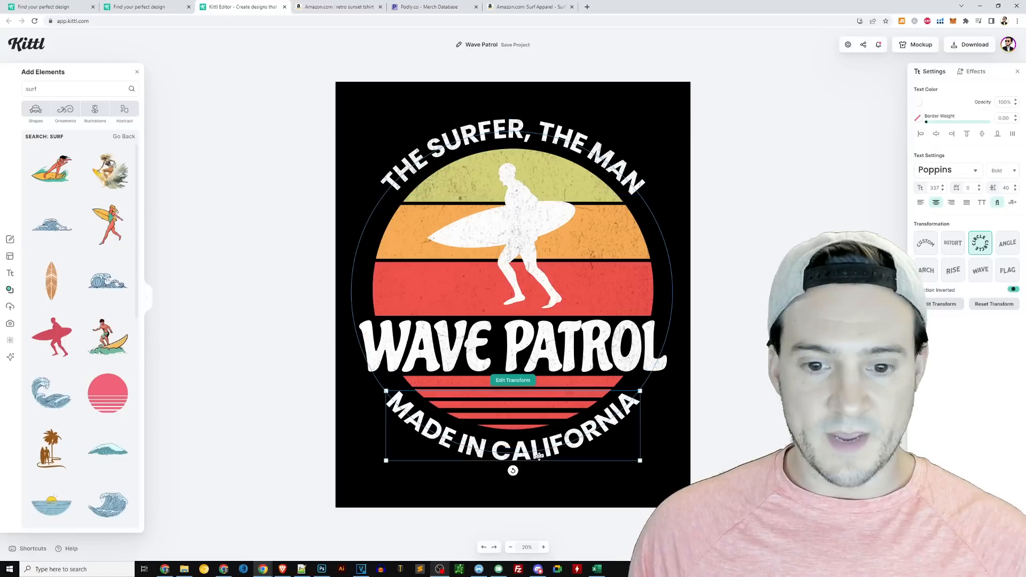
{"action": "double_click", "coordinate": [534, 453]}
{"action": "key", "text": "ctrl+a"}
{"action": "type", "text": "THE MYTH, THE LEGEND"}
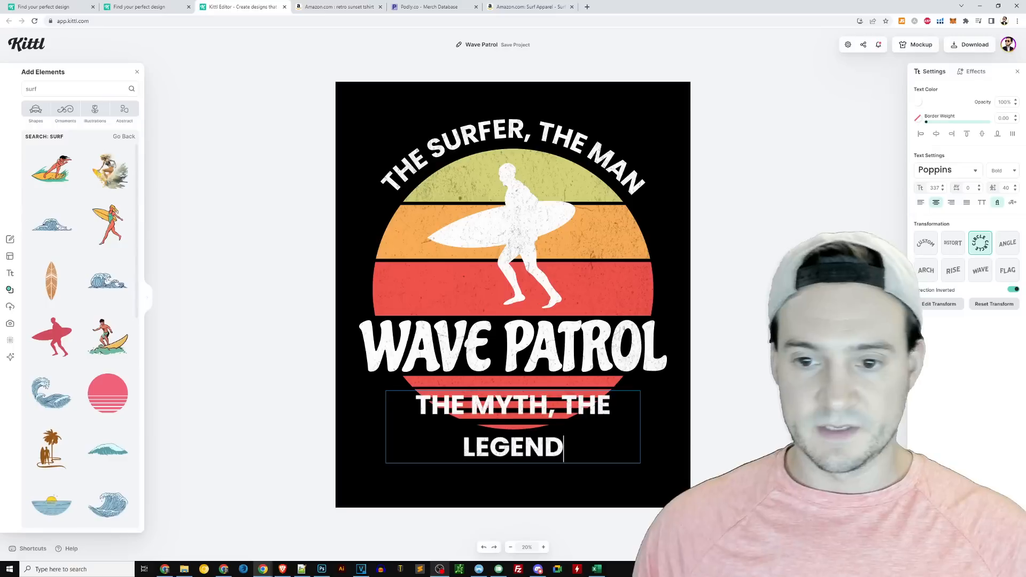
{"action": "key", "text": "Escape"}
Replace the central "WAVE PATROL" text with "OUR DAD"
{"action": "left_click", "coordinate": [545, 347]}
{"action": "double_click", "coordinate": [550, 346]}
{"action": "key", "text": "ctrl+a"}
{"action": "type", "text": "OUR DAD"}
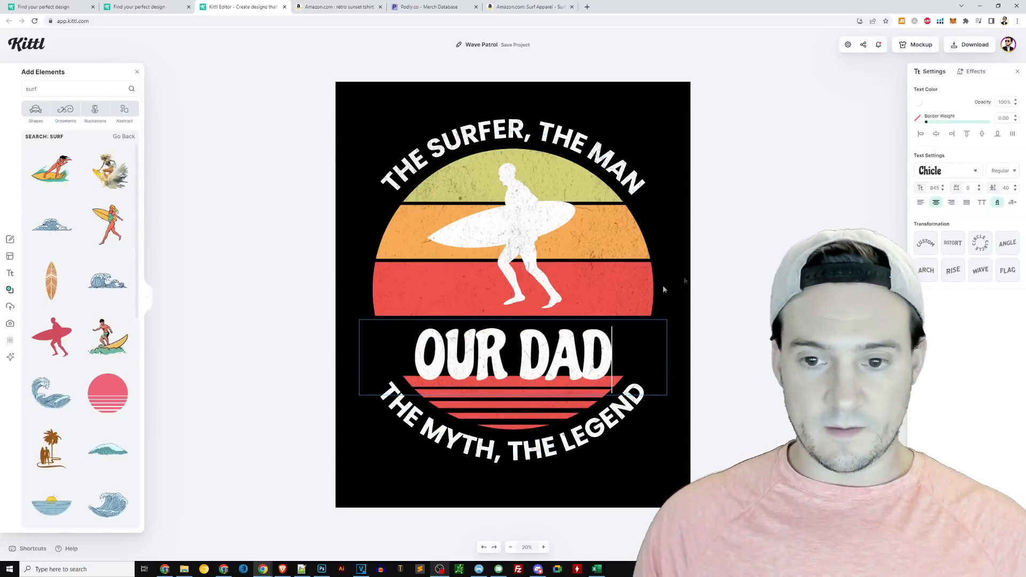
Try shortening the central text to just "DAD"
{"action": "key", "text": "ctrl+a"}
{"action": "type", "text": "DAD"}
{"action": "key", "text": "Escape"}
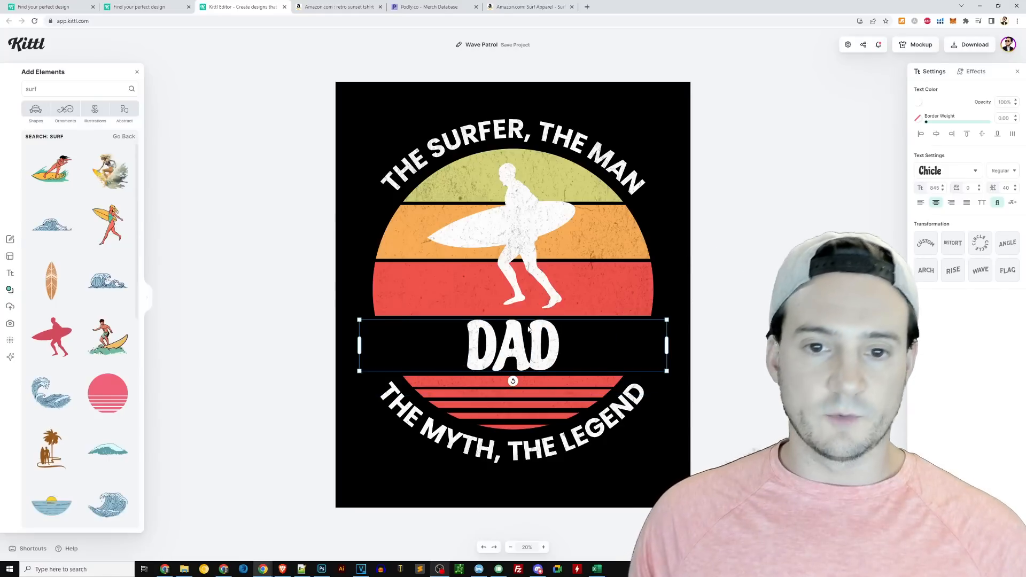
{"action": "key", "text": "Escape"}
{"action": "left_click", "coordinate": [546, 342]}
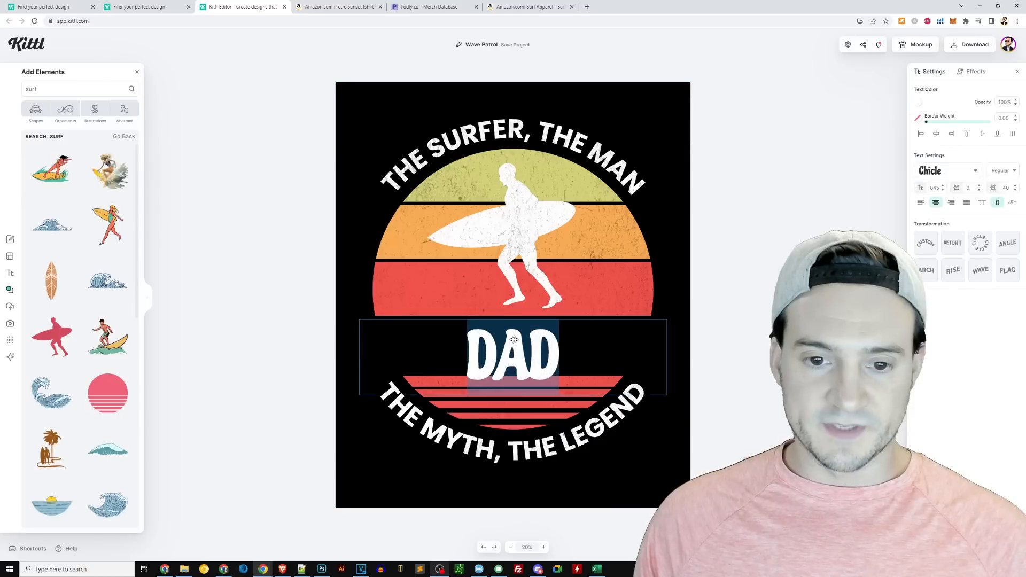
Change the central text back to "OUR DAD" and deselect it
{"action": "double_click", "coordinate": [514, 340]}
{"action": "type", "text": "OU"}
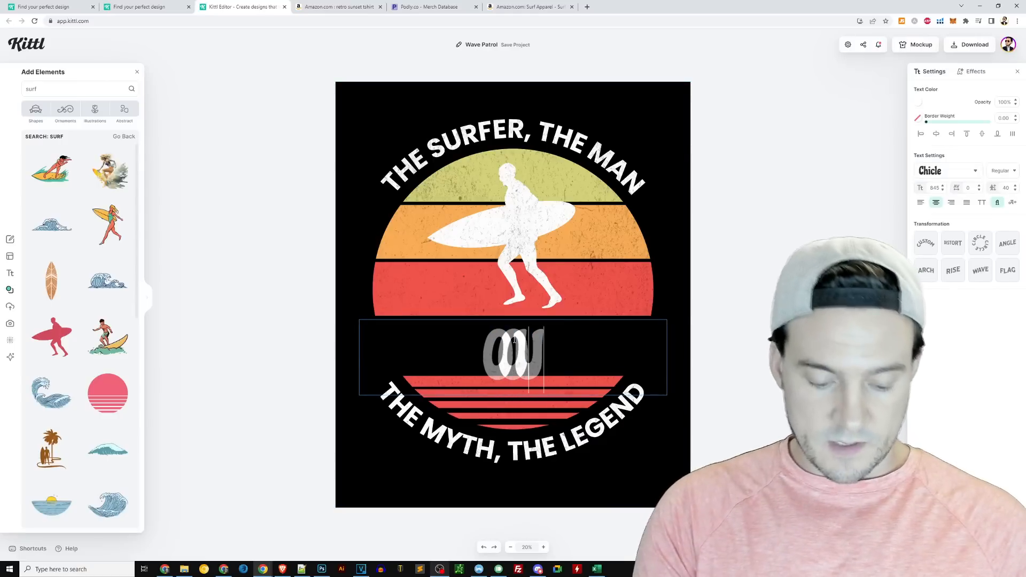
{"action": "type", "text": "R DAD"}
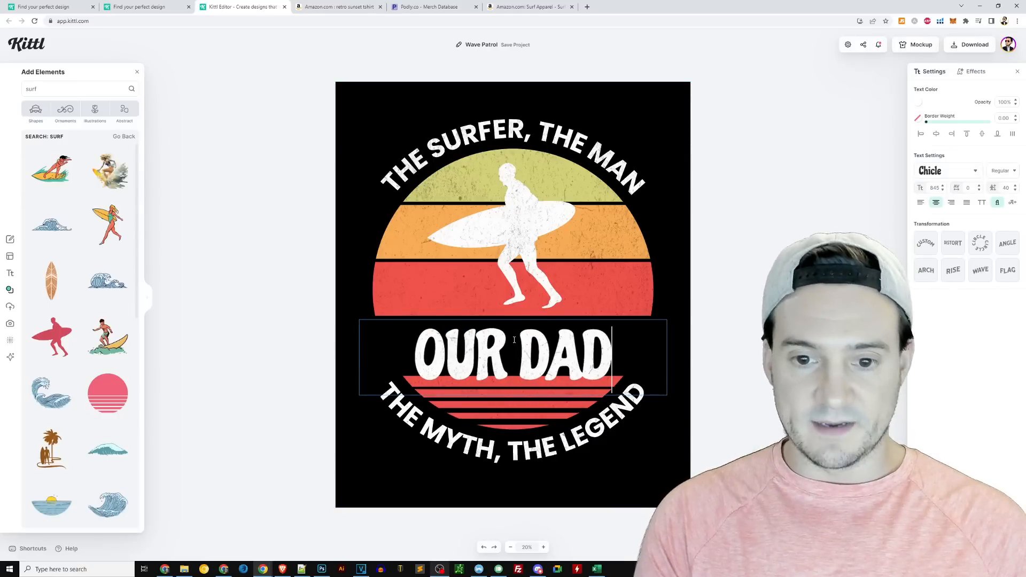
{"action": "key", "text": "Escape"}
{"action": "left_click", "coordinate": [739, 342]}
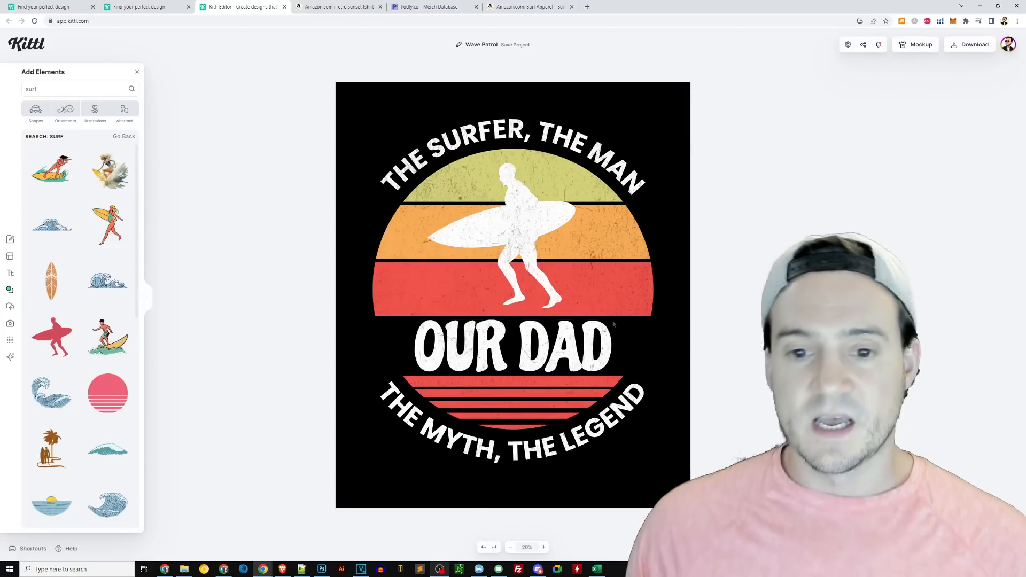
Change the typeface of the "OUR DAD" text to Apropal
{"action": "left_click", "coordinate": [553, 341]}
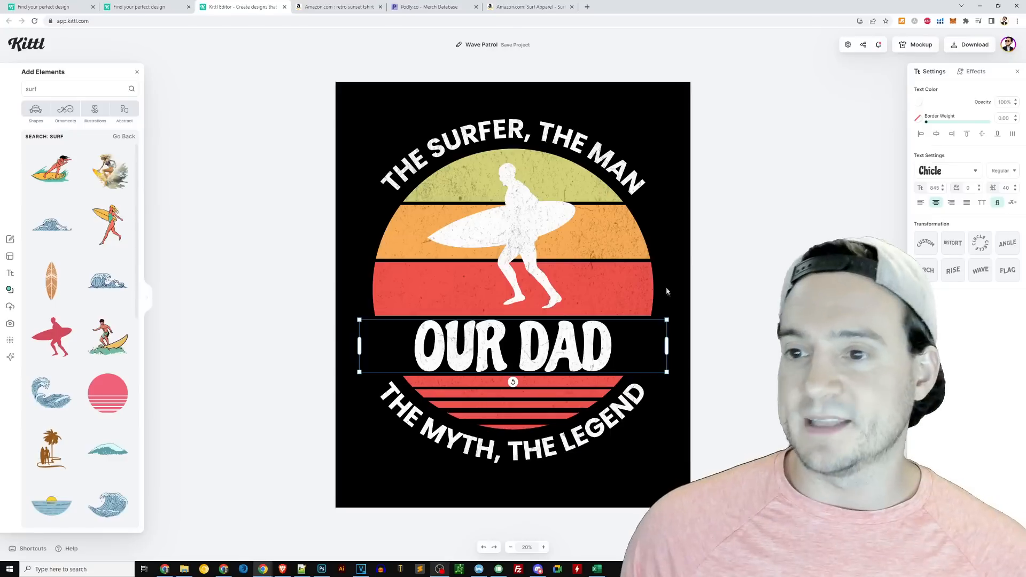
{"action": "left_click", "coordinate": [971, 172]}
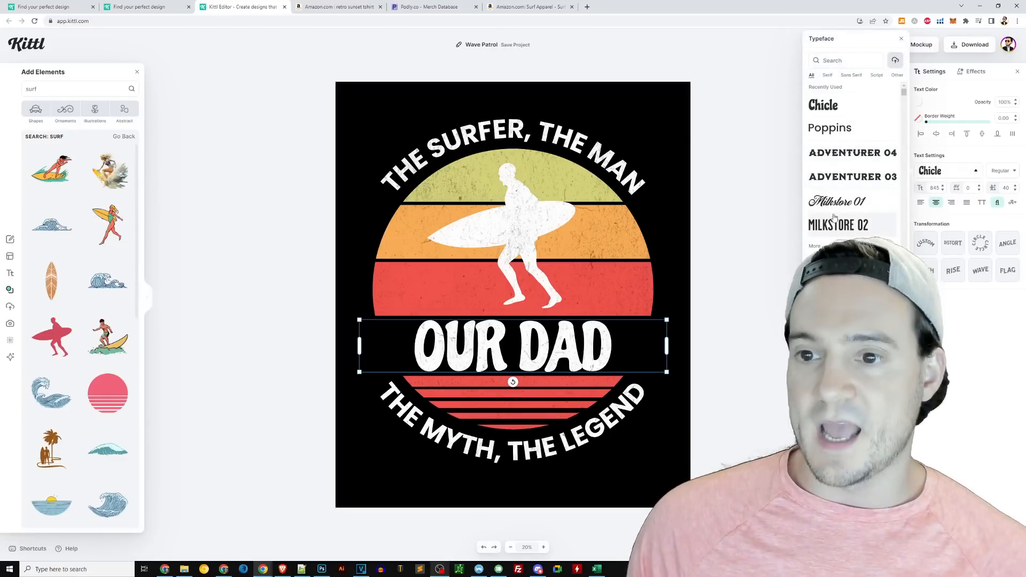
{"action": "left_click", "coordinate": [839, 121]}
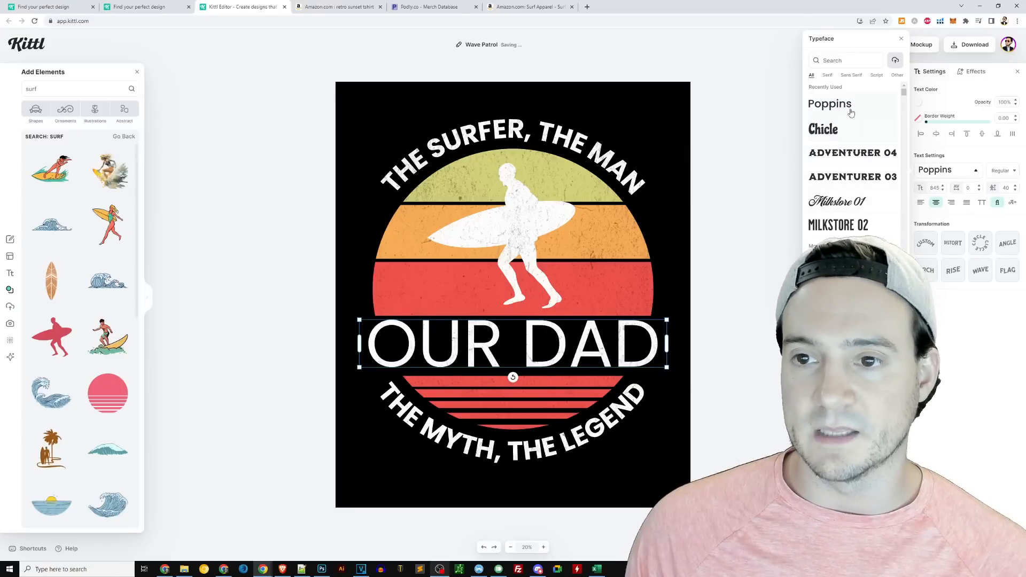
{"action": "scroll", "coordinate": [855, 161], "scroll_direction": "down", "scroll_amount": 10}
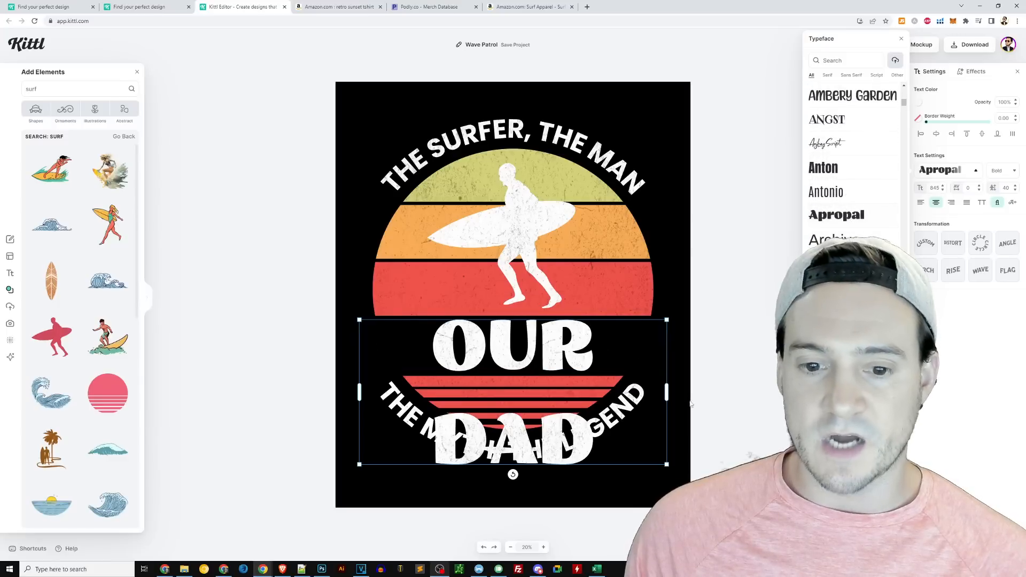
Set the "OUR DAD" font size to 700 and nudge the text down to centre it in the black gap
{"action": "left_click", "coordinate": [976, 172]}
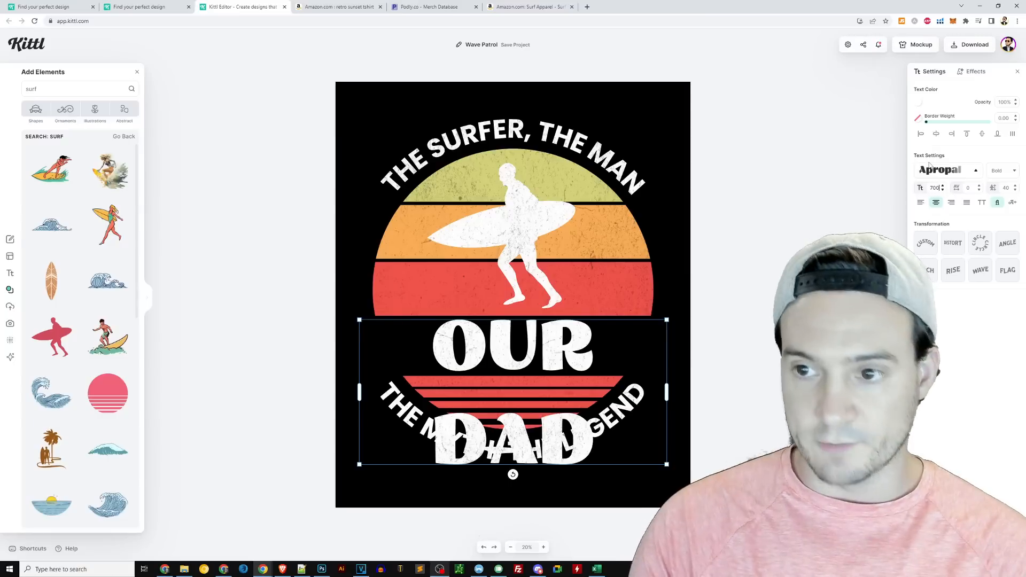
{"action": "type", "text": "700"}
{"action": "key", "text": "Return"}
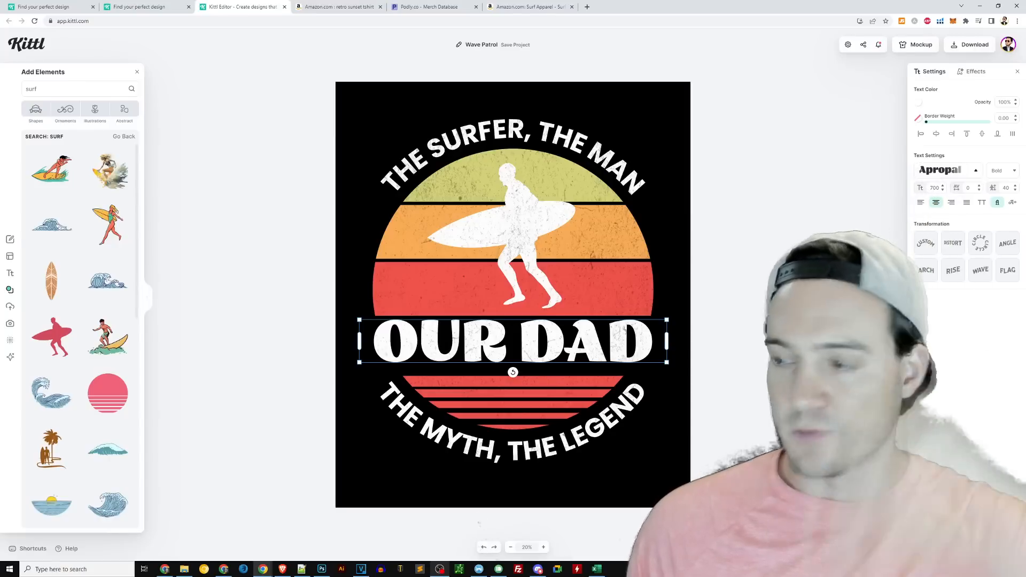
{"action": "left_click_drag", "start_coordinate": [585, 342], "coordinate": [586, 347]}
{"action": "left_click", "coordinate": [781, 332]}
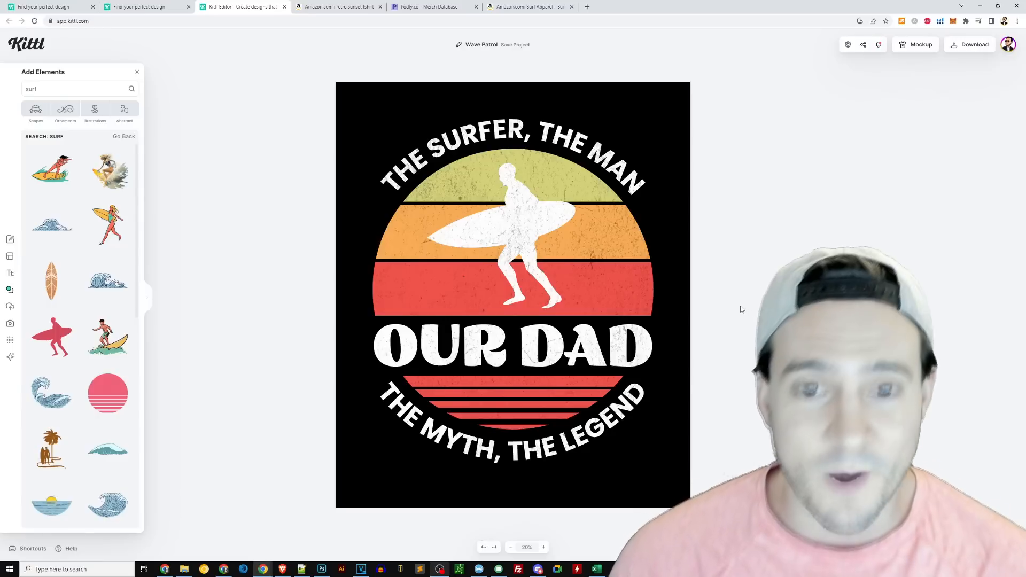
Replace the white surfer silhouette with the illustration of a man riding a yellow surfboard, scaled and centred in the sunset above "OUR DAD"
{"action": "left_click", "coordinate": [528, 202]}
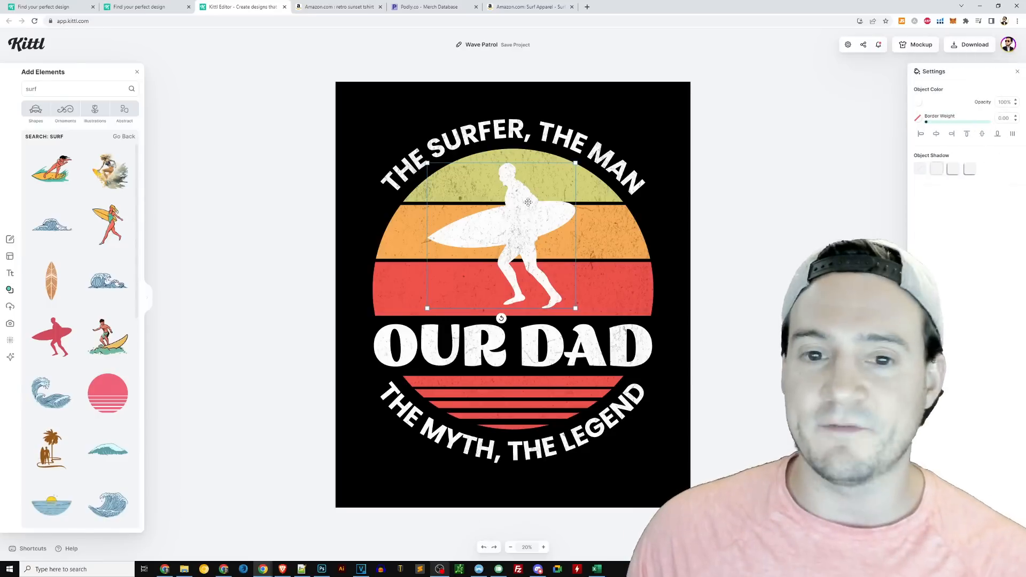
{"action": "key", "text": "Delete"}
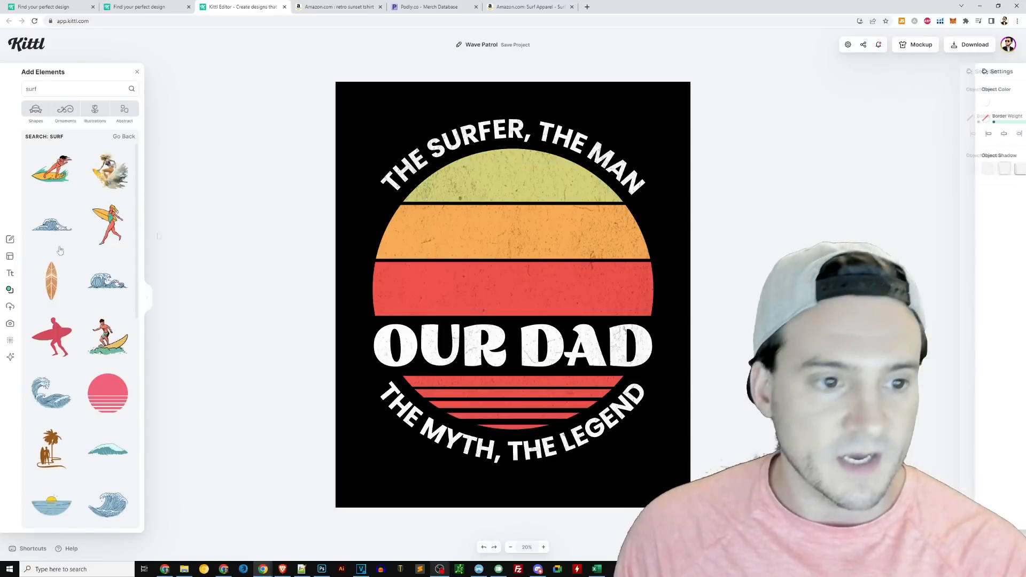
{"action": "left_click_drag", "start_coordinate": [106, 342], "coordinate": [615, 308]}
{"action": "left_click_drag", "start_coordinate": [599, 295], "coordinate": [610, 323]}
{"action": "left_click_drag", "start_coordinate": [596, 311], "coordinate": [590, 300]}
{"action": "left_click", "coordinate": [775, 321]}
{"action": "left_click_drag", "start_coordinate": [558, 270], "coordinate": [562, 270]}
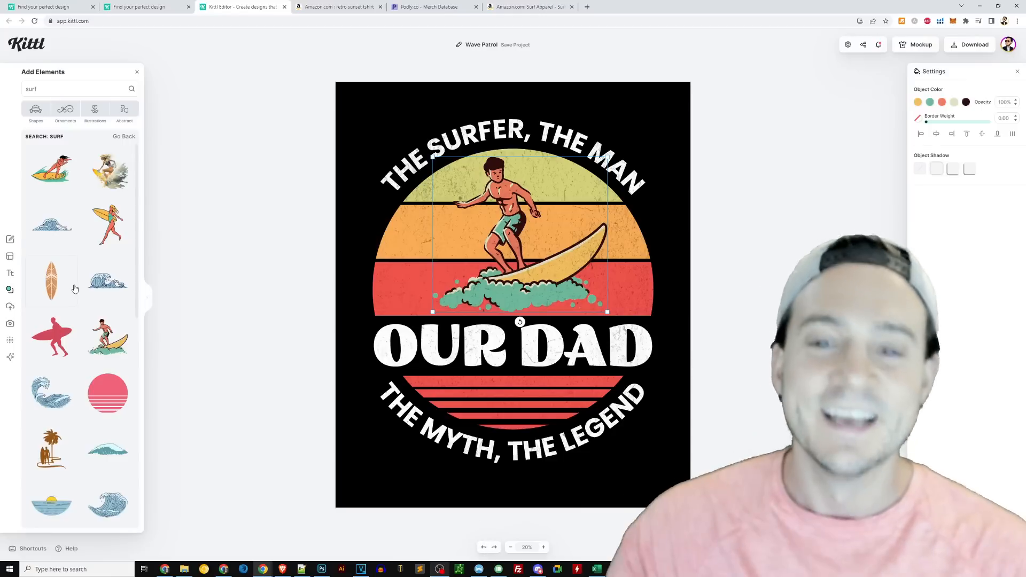
{"action": "left_click", "coordinate": [171, 268]}
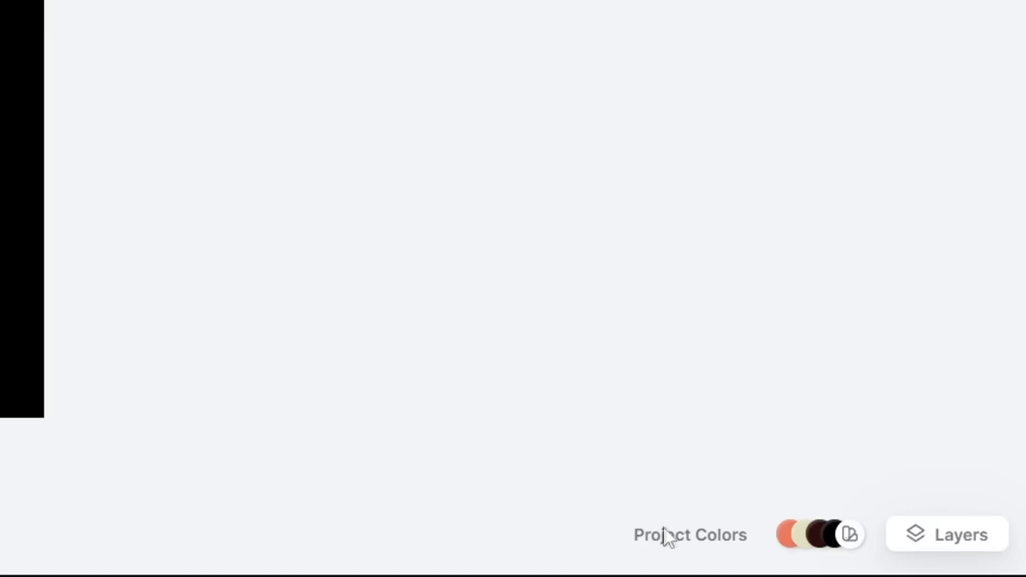
Open the project colours and preview the preset palettes from Mango Dreams up to Red Autumn on the whole design
{"action": "mouse_move", "coordinate": [836, 530]}
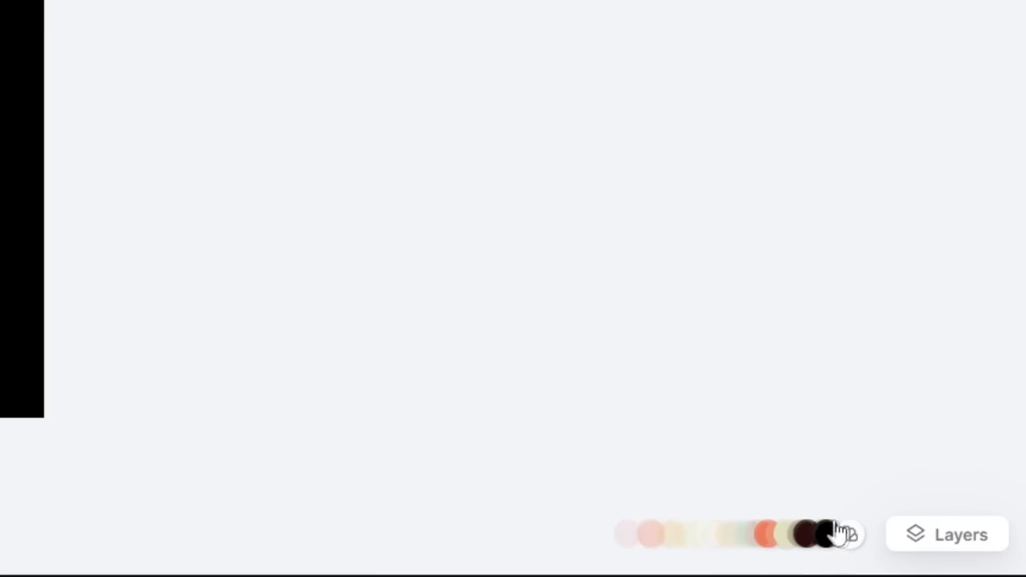
{"action": "left_click", "coordinate": [851, 537]}
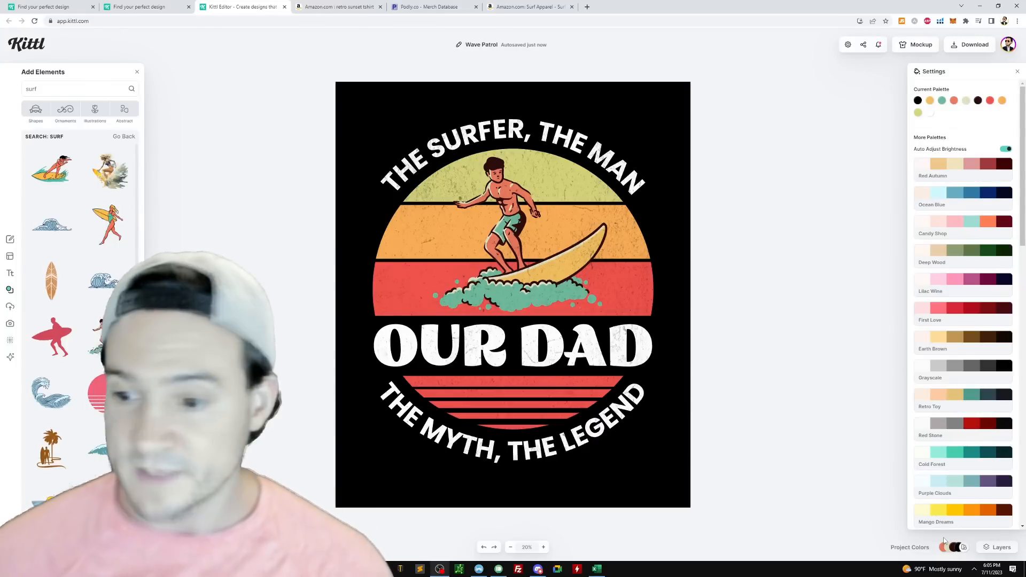
{"action": "left_click", "coordinate": [964, 514]}
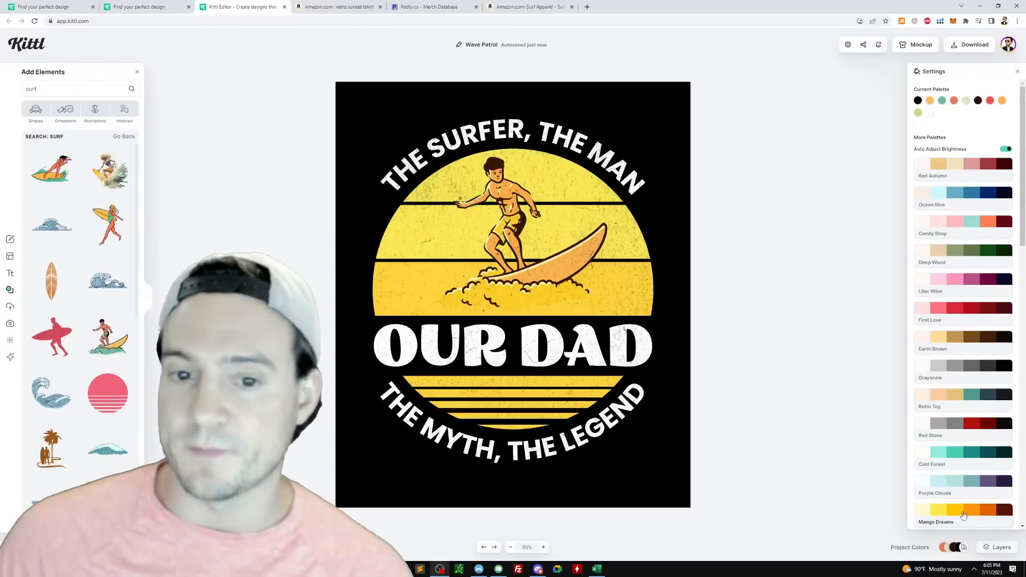
{"action": "left_click", "coordinate": [964, 484]}
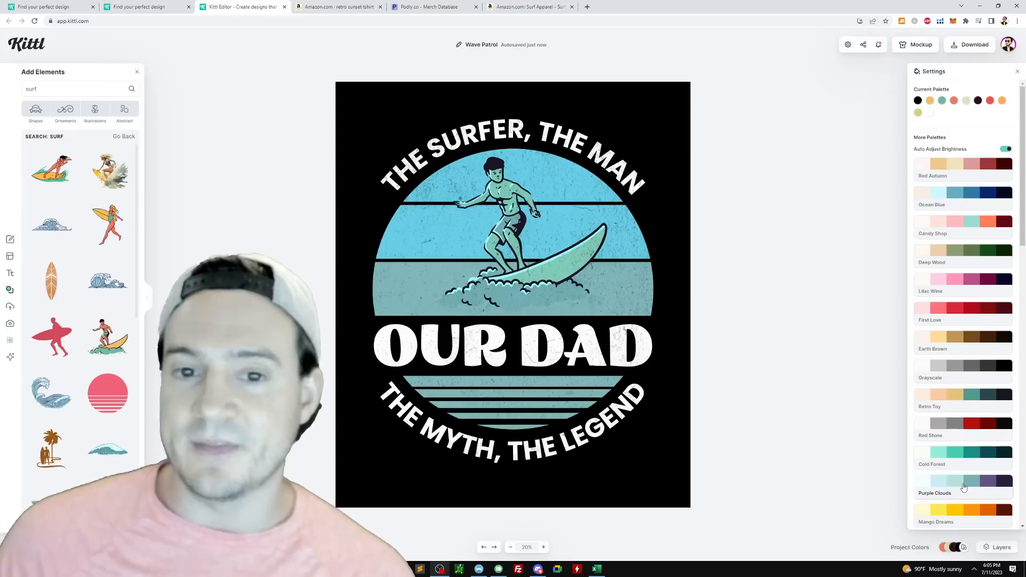
{"action": "left_click", "coordinate": [956, 455]}
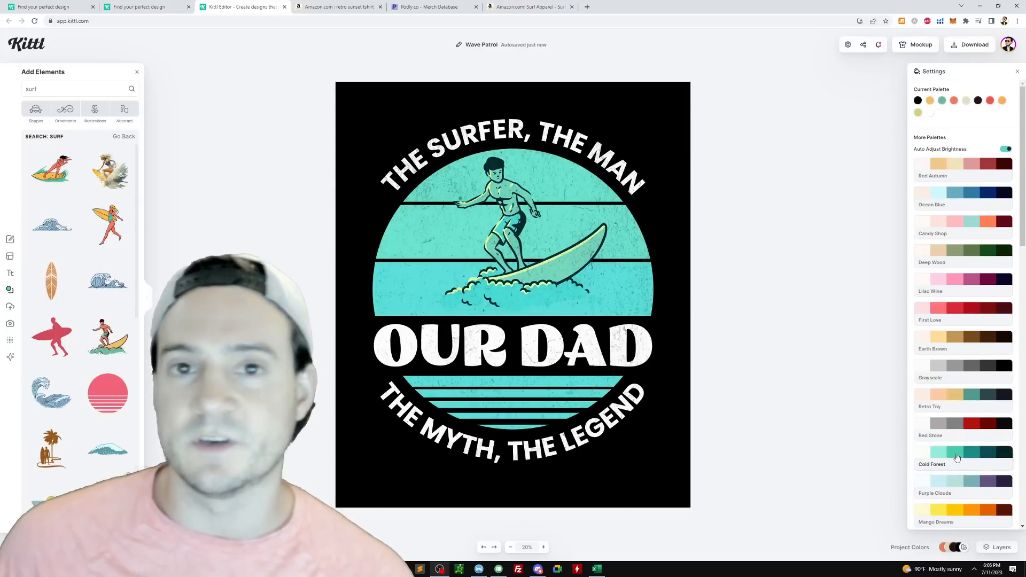
{"action": "left_click", "coordinate": [968, 424]}
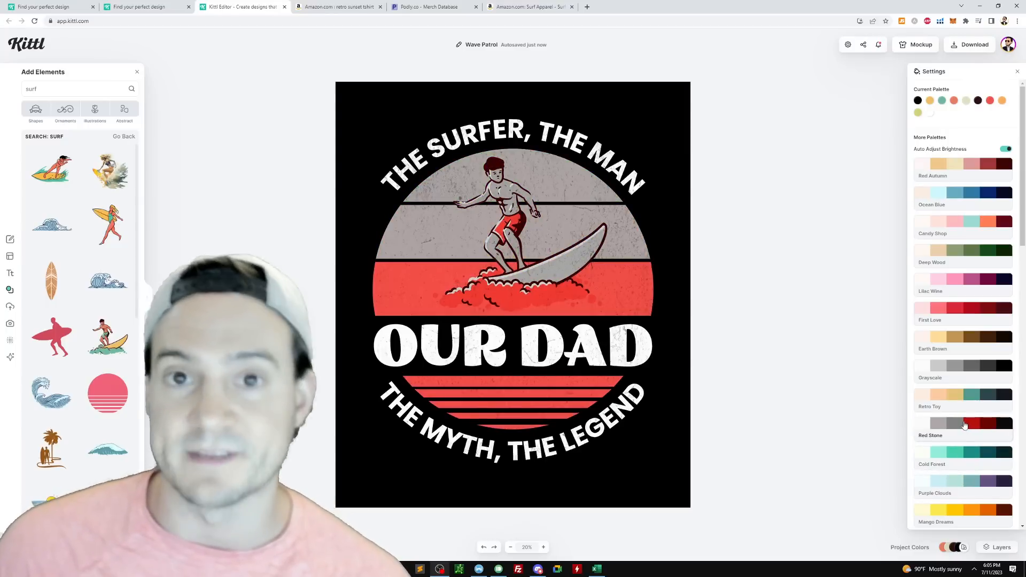
{"action": "left_click", "coordinate": [960, 405]}
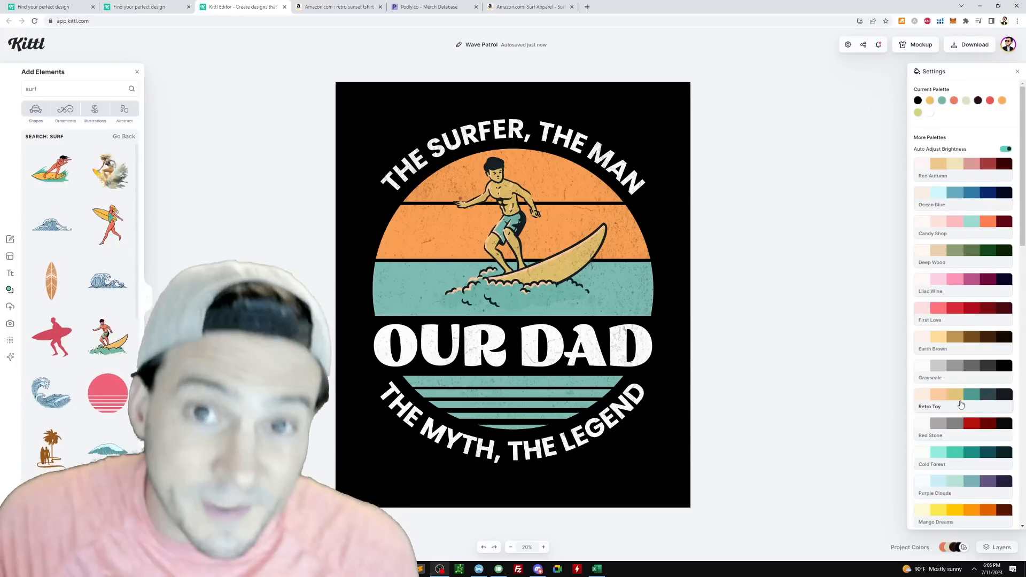
{"action": "left_click", "coordinate": [962, 368]}
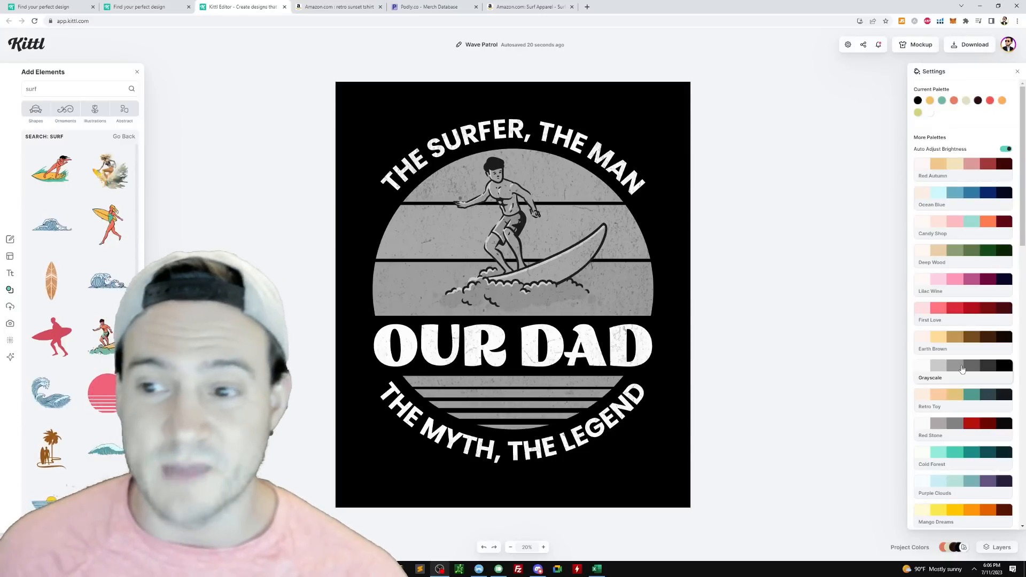
{"action": "left_click", "coordinate": [962, 339]}
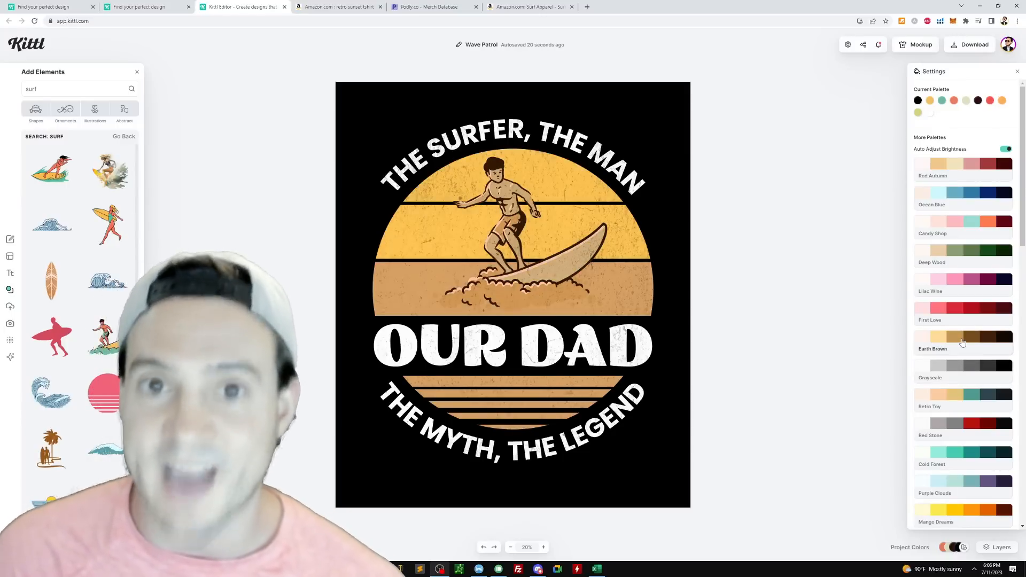
{"action": "left_click", "coordinate": [955, 310]}
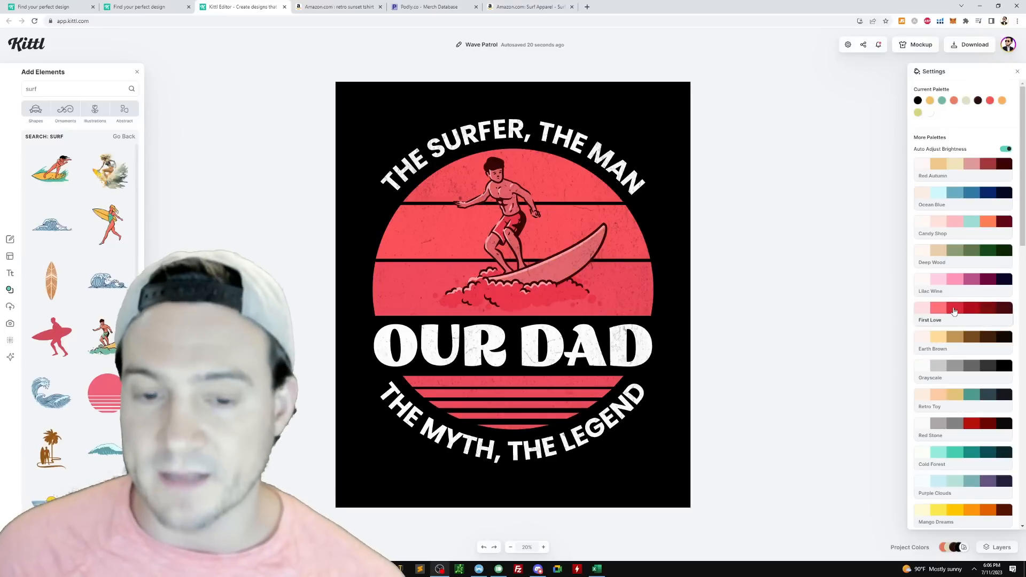
{"action": "left_click", "coordinate": [959, 286]}
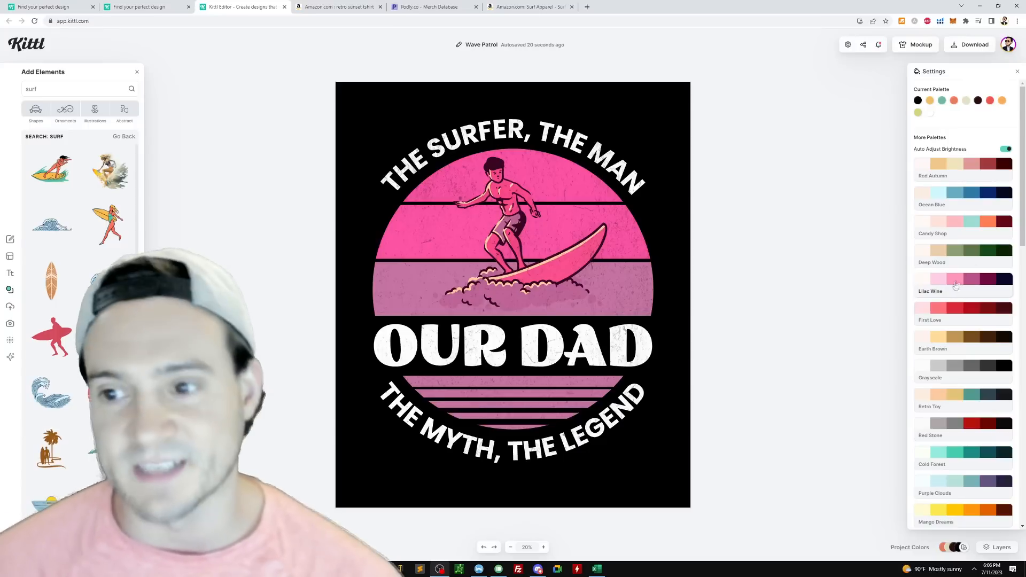
{"action": "left_click", "coordinate": [964, 251]}
{"action": "left_click", "coordinate": [969, 225]}
{"action": "left_click", "coordinate": [965, 250]}
{"action": "left_click", "coordinate": [969, 222]}
{"action": "left_click", "coordinate": [964, 203]}
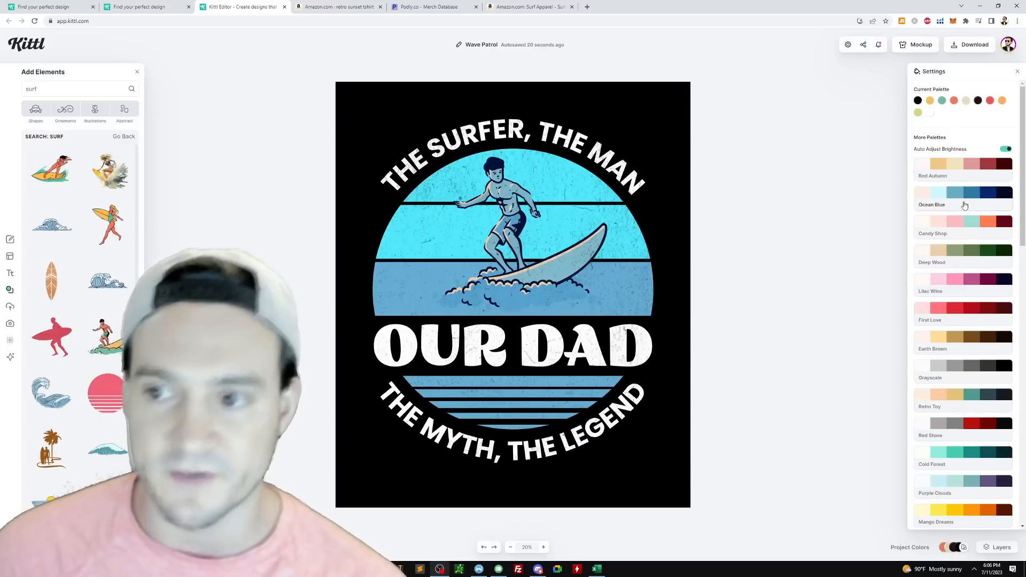
{"action": "left_click", "coordinate": [957, 169]}
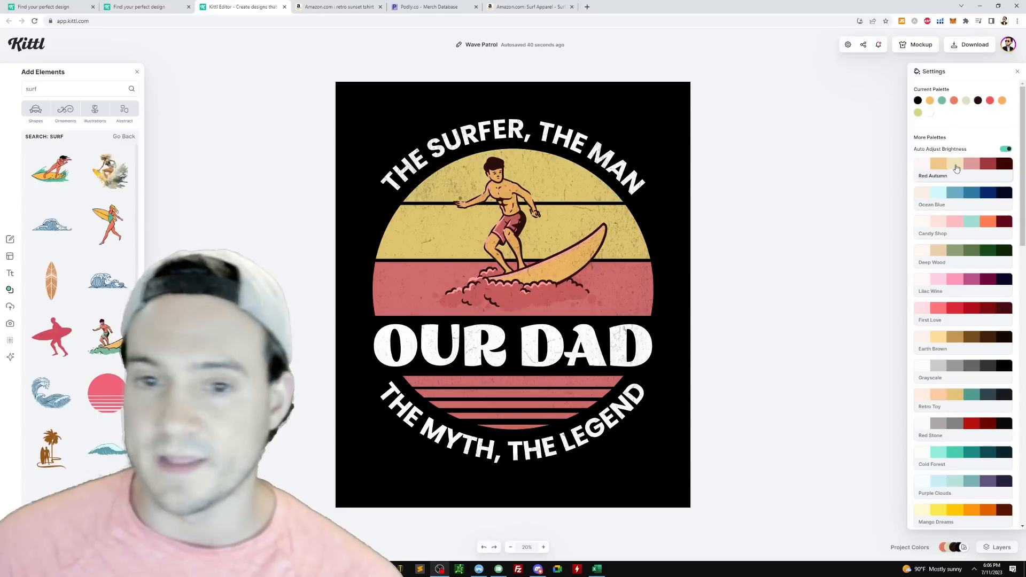
Apply the Retro Toy palette to the whole design, check the remaining palettes and close the colour settings
{"action": "left_click", "coordinate": [957, 401]}
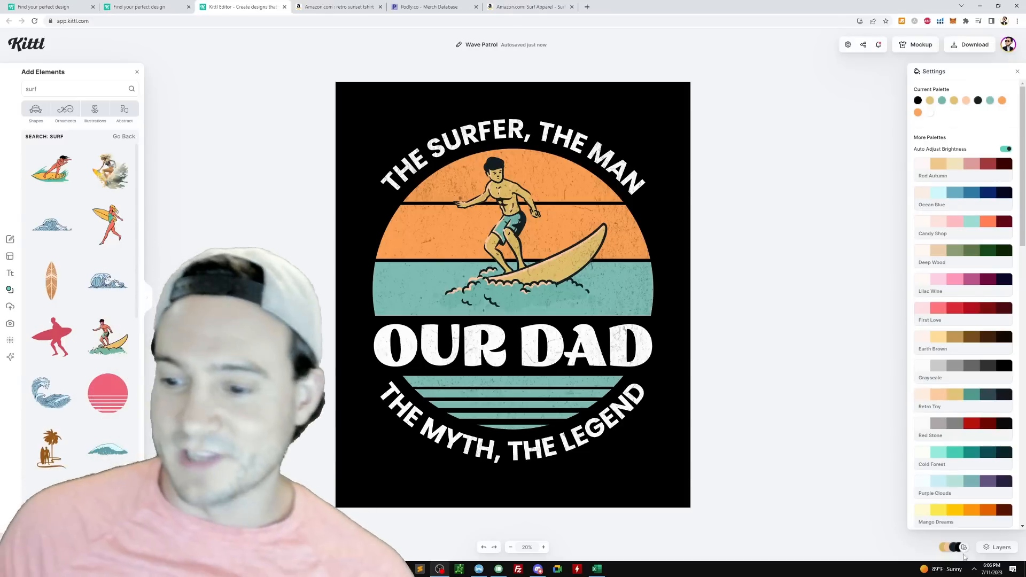
{"action": "scroll", "coordinate": [958, 442], "scroll_direction": "down", "scroll_amount": 1}
{"action": "scroll", "coordinate": [959, 427], "scroll_direction": "down", "scroll_amount": 6}
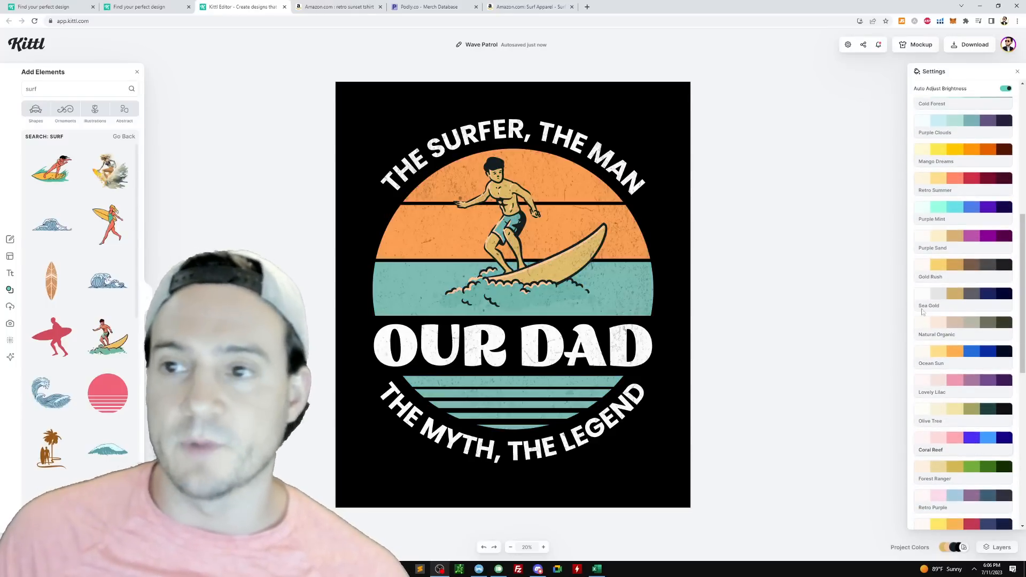
{"action": "left_click", "coordinate": [886, 224]}
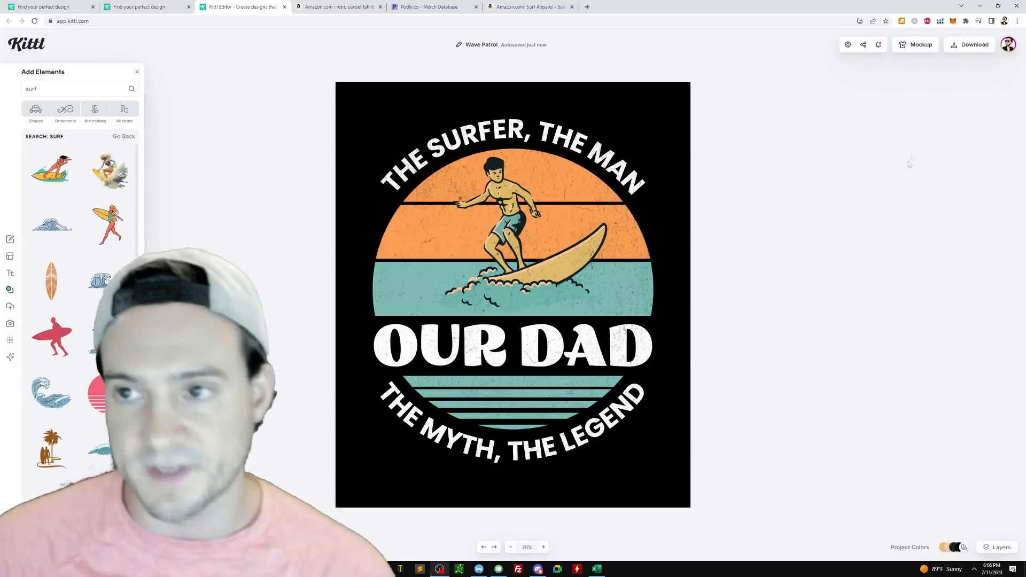
Download the design as a 4500 px wide, 5400 px high PNG with the background removed
{"action": "left_click", "coordinate": [960, 47]}
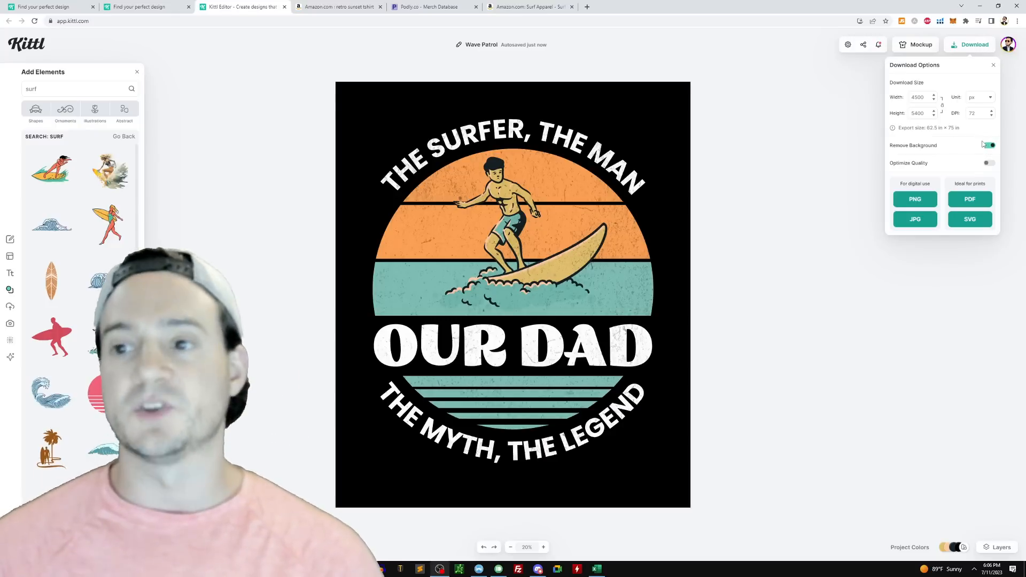
{"action": "left_click", "coordinate": [913, 201]}
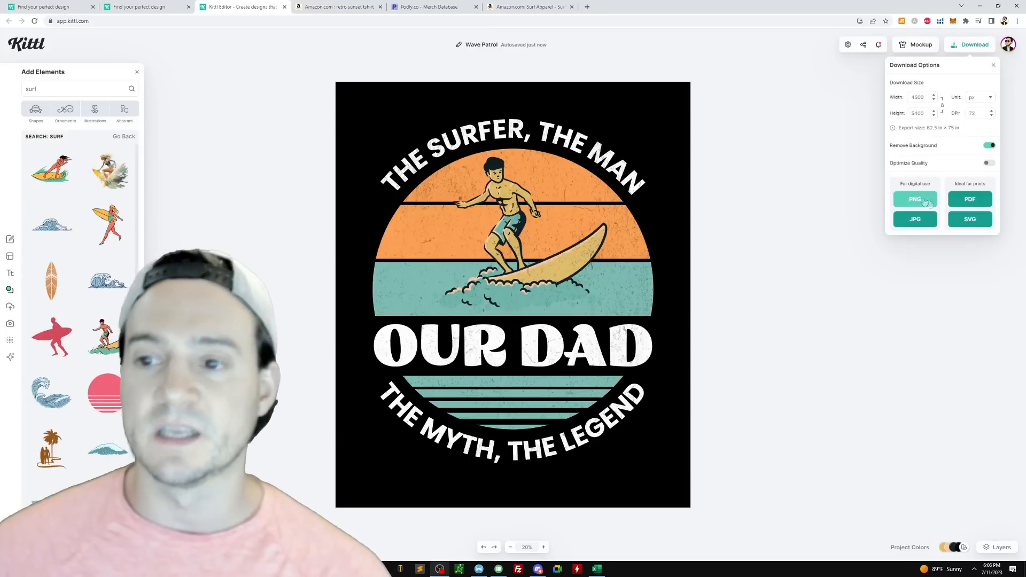